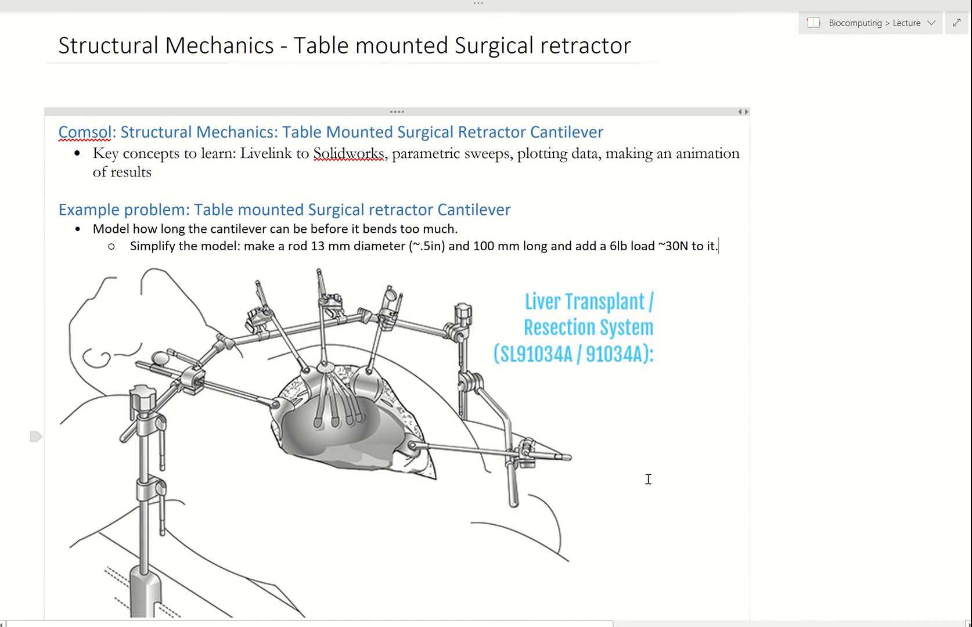
- Review the surgical retractor illustrations and the example cantilever problem in the lecture notes
scroll(664, 475, "down", 2)
scroll(665, 477, "down", 5)
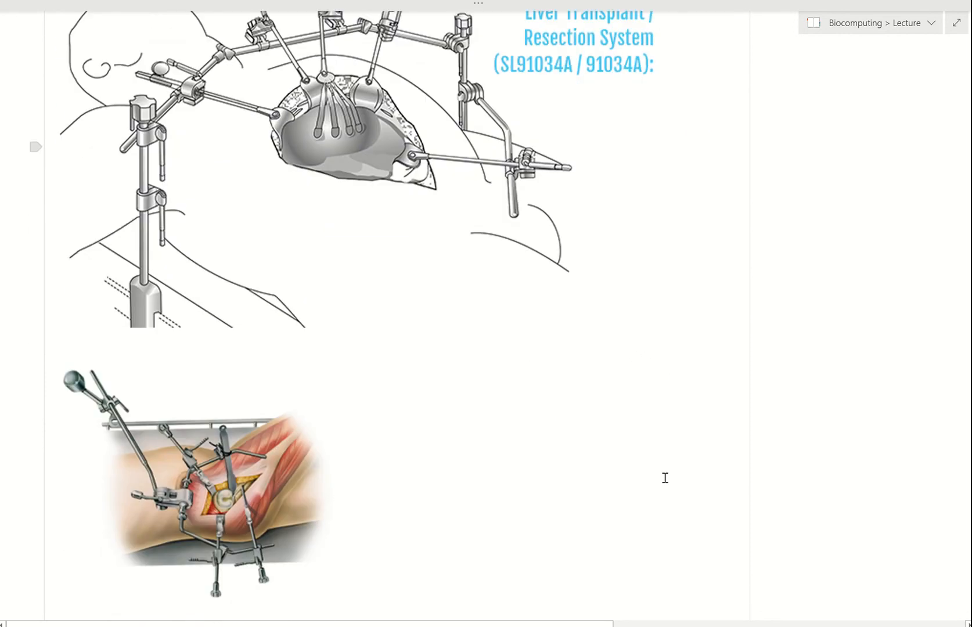
scroll(665, 477, "down", 4)
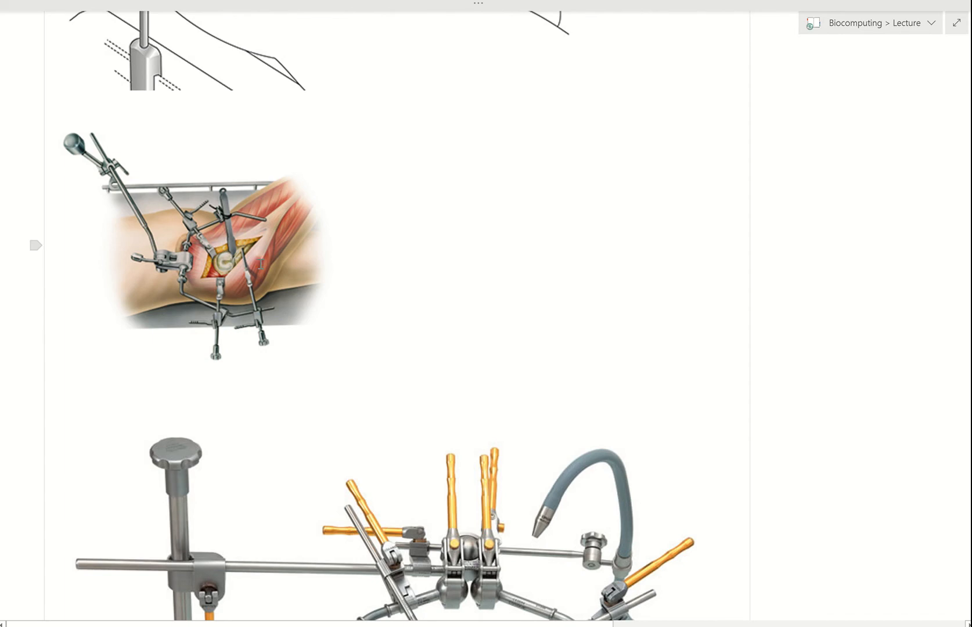
scroll(420, 288, "down", 5)
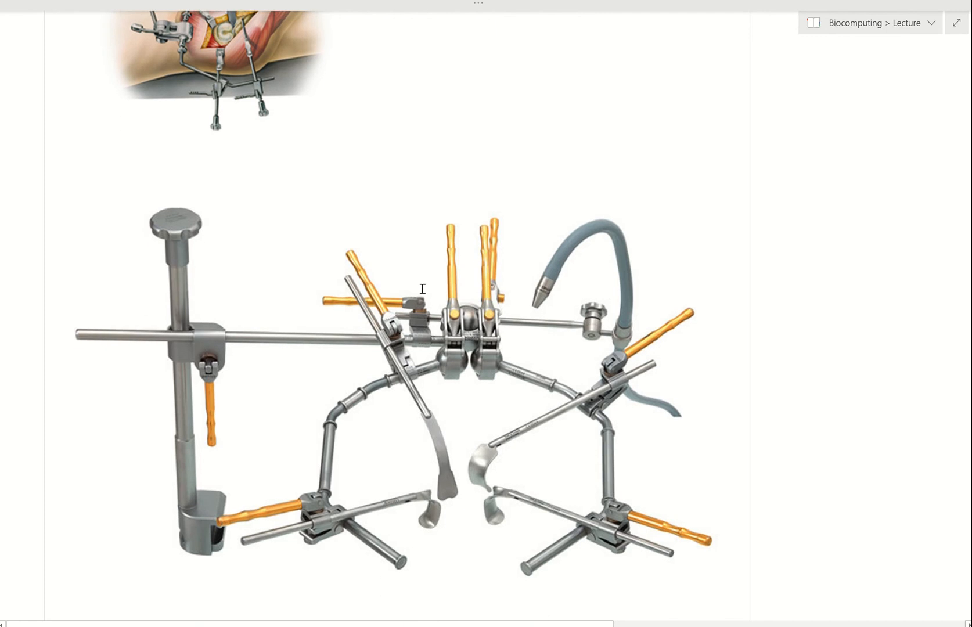
scroll(423, 288, "down", 1)
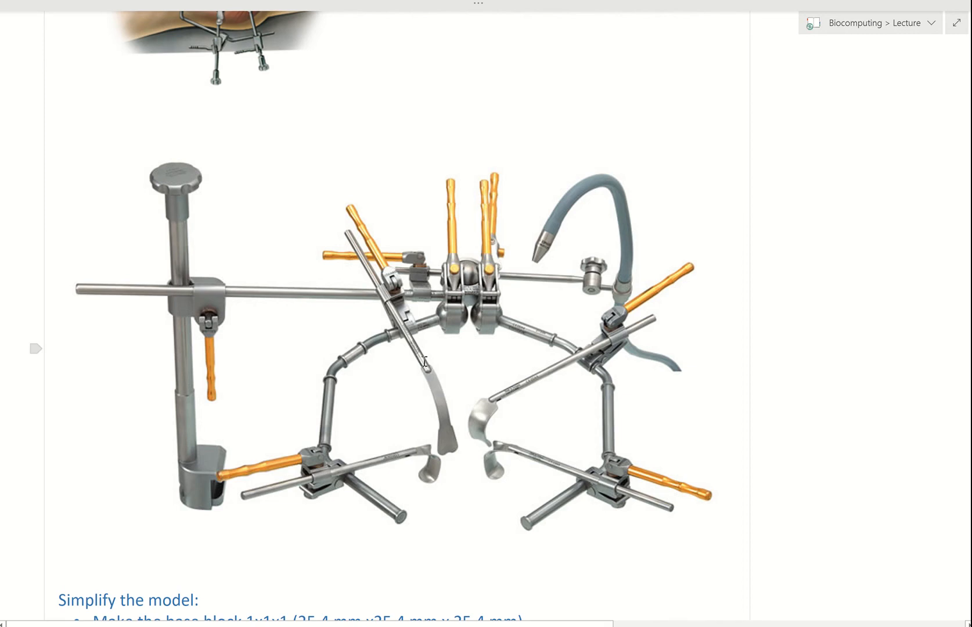
scroll(424, 363, "up", 5)
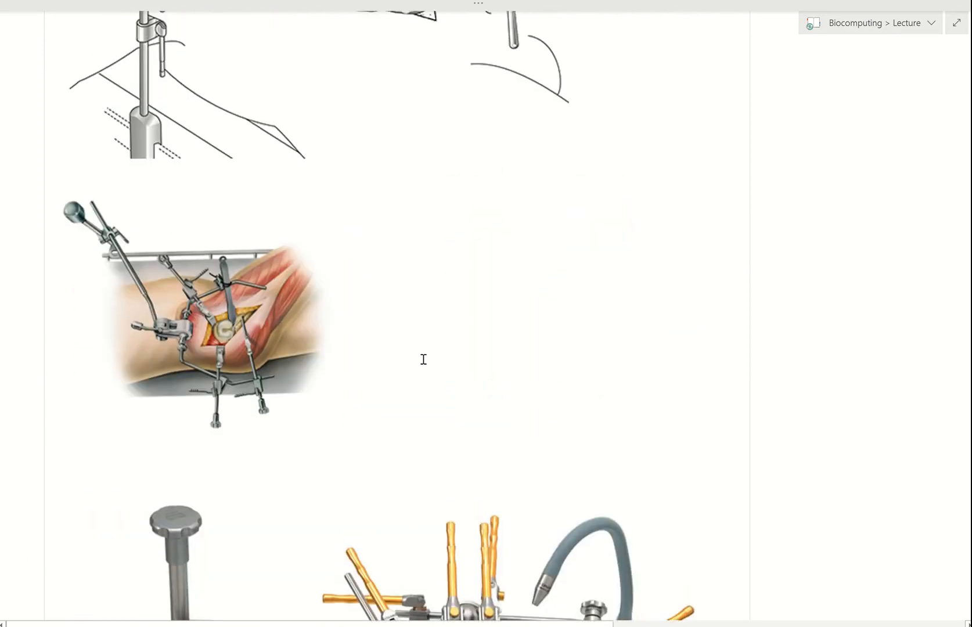
scroll(423, 359, "up", 6)
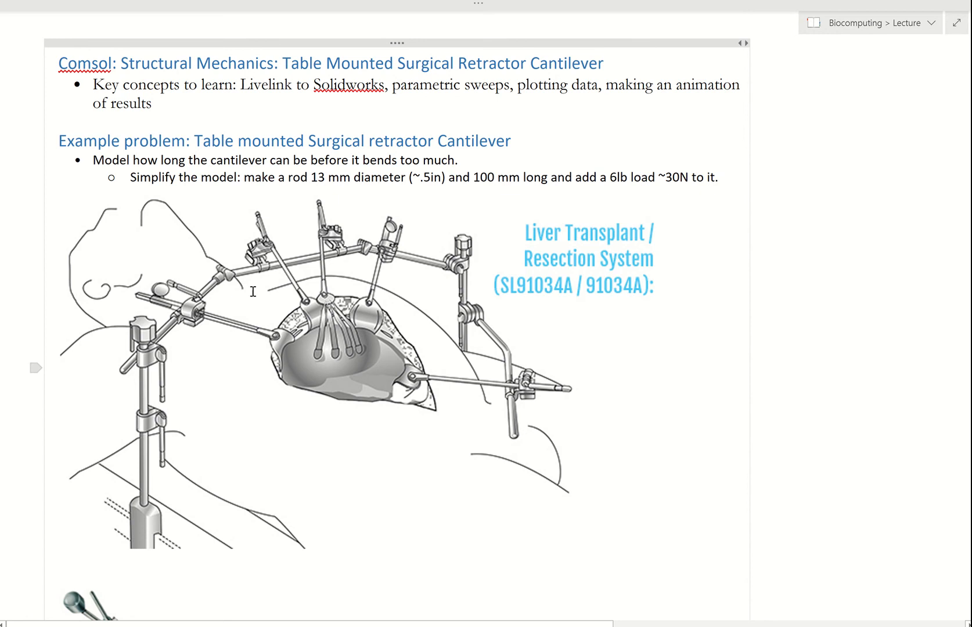
scroll(276, 289, "down", 2)
scroll(276, 290, "down", 10)
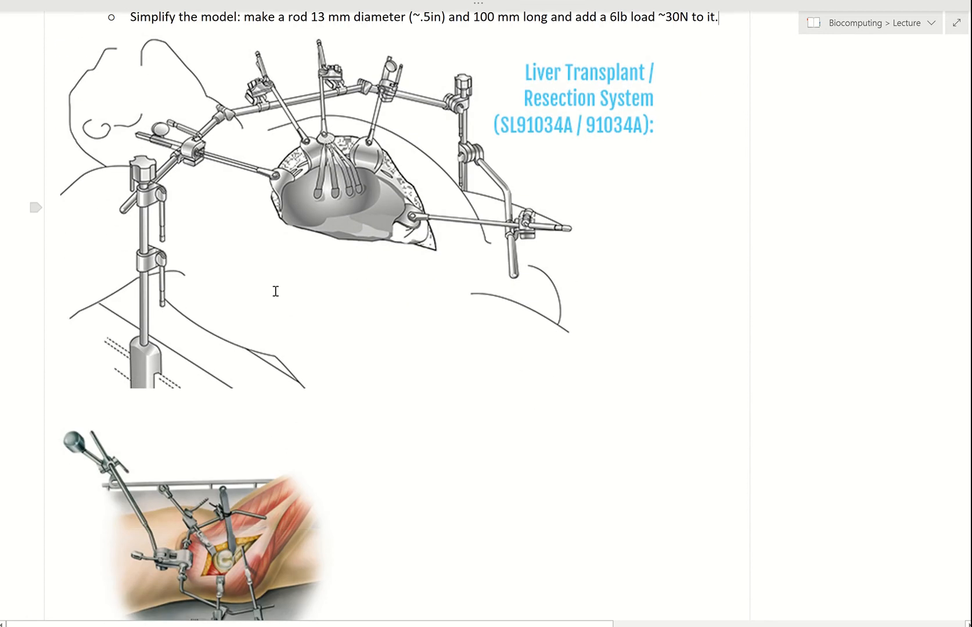
scroll(275, 291, "down", 4)
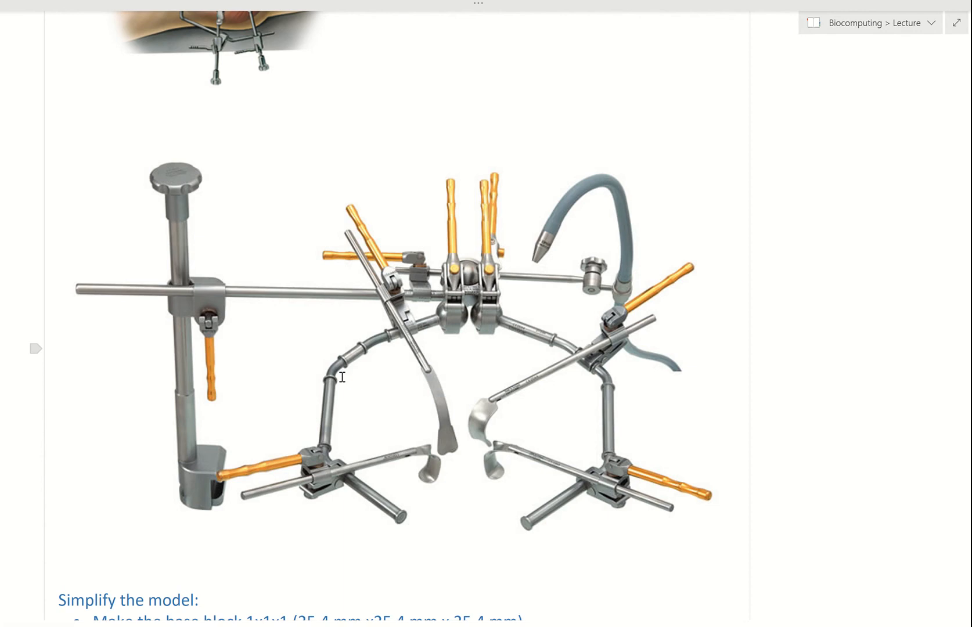
- Read the model simplification notes covering the base block, the two rods, the load and the rod length sweep
scroll(342, 376, "down", 5)
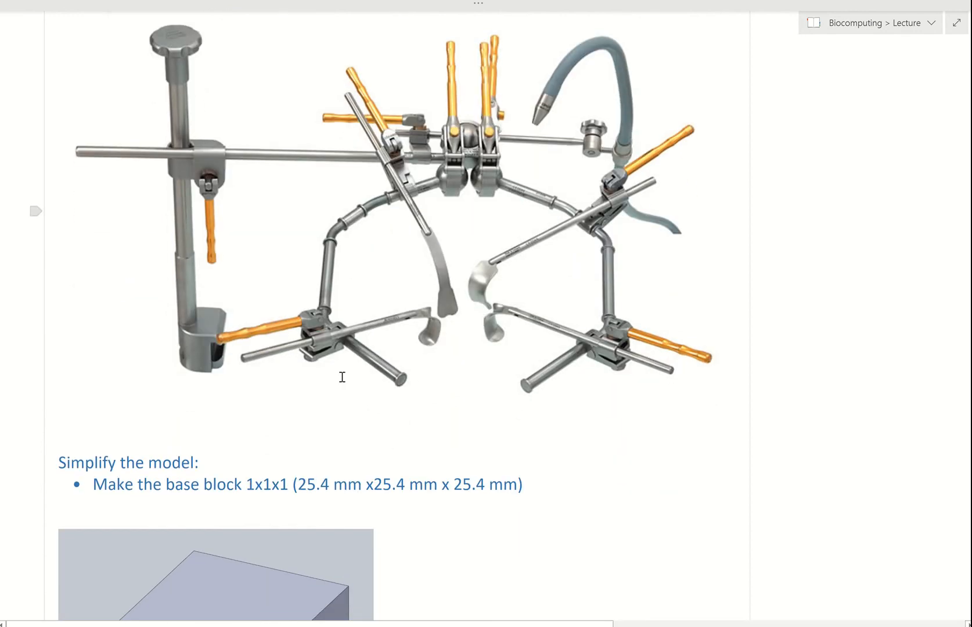
scroll(342, 377, "down", 1)
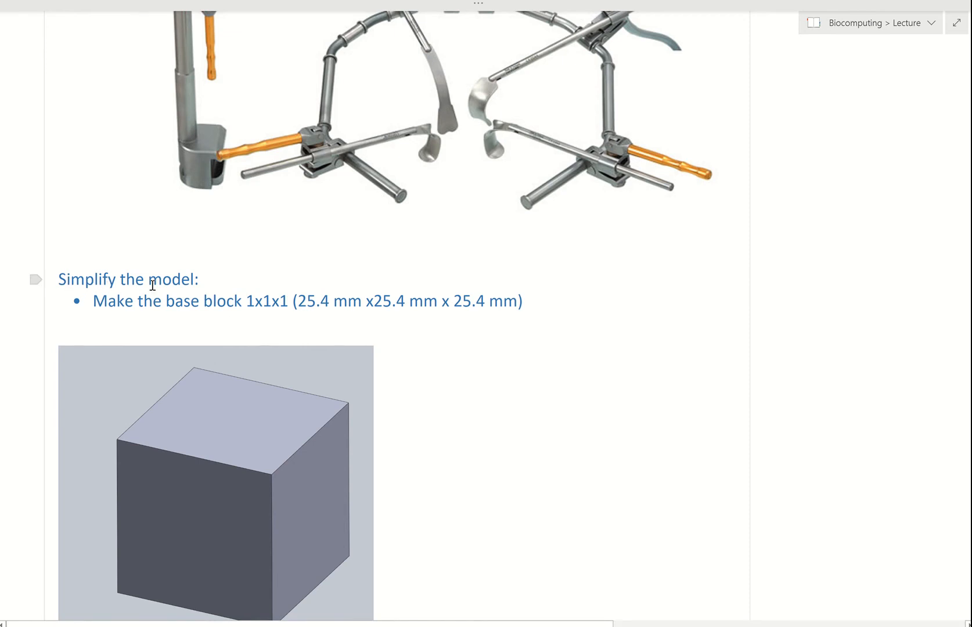
scroll(236, 308, "up", 1)
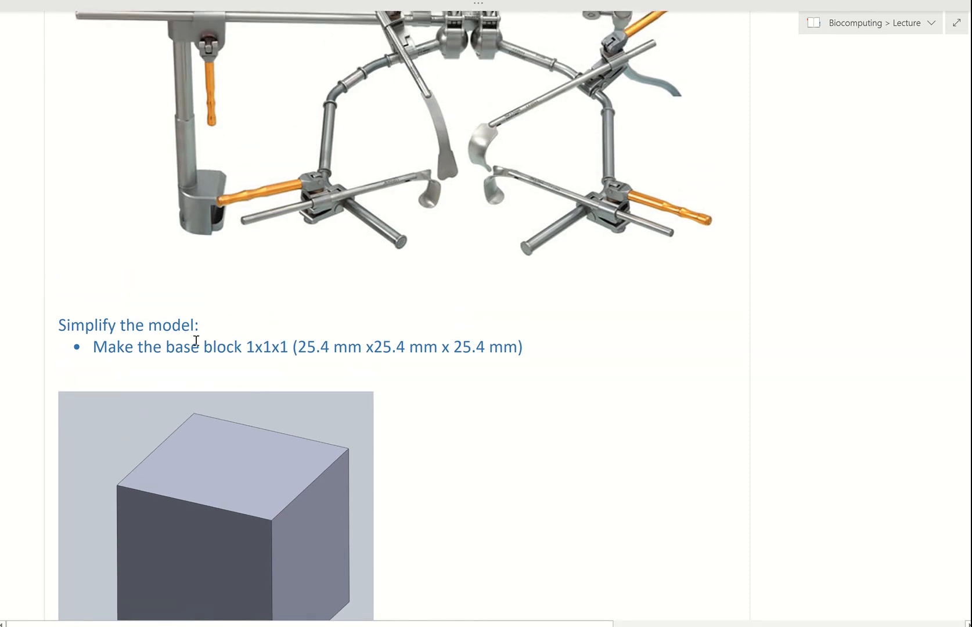
scroll(150, 351, "down", 4)
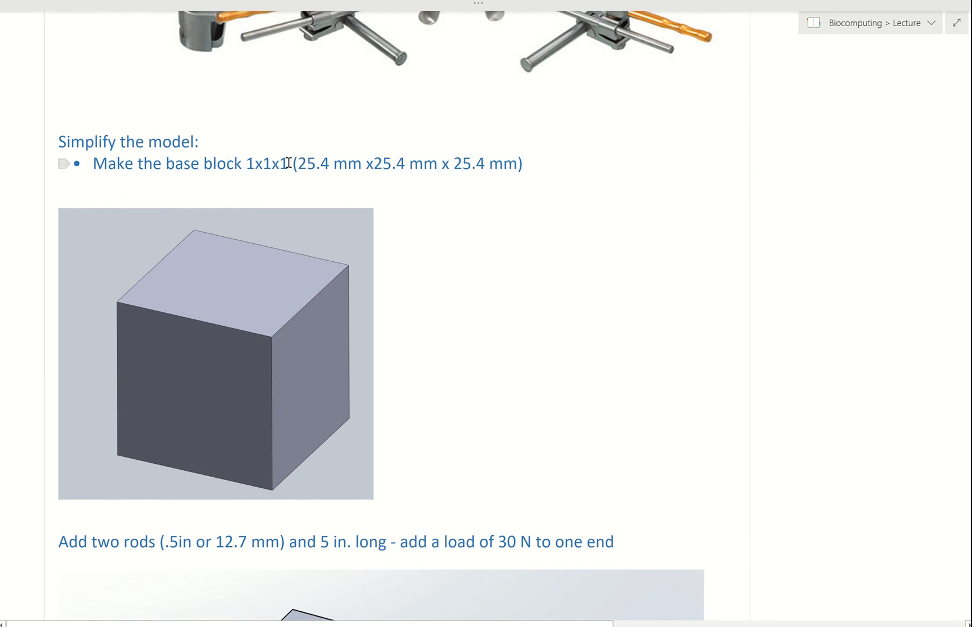
scroll(431, 260, "down", 1)
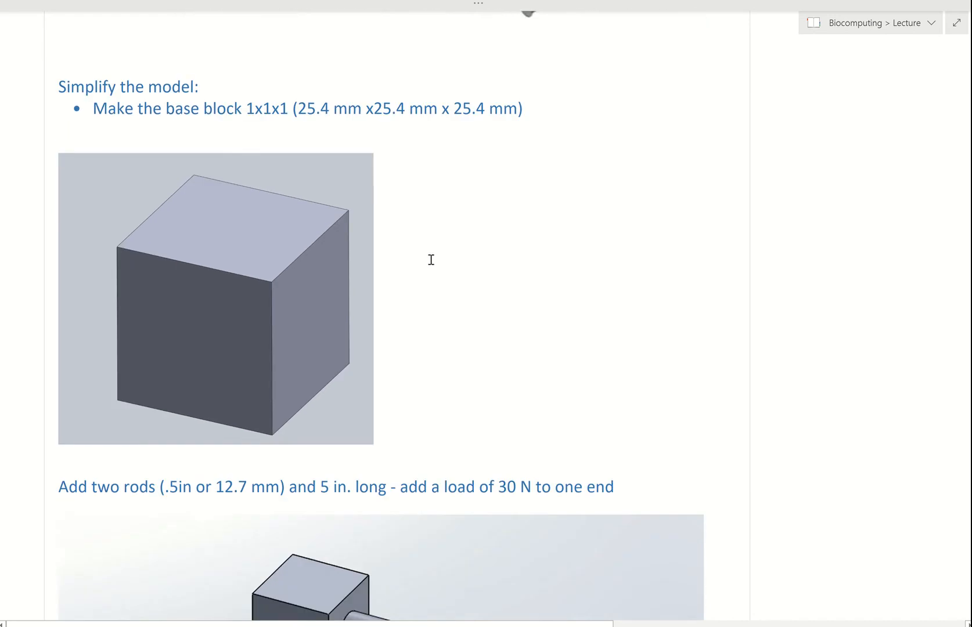
scroll(430, 259, "down", 5)
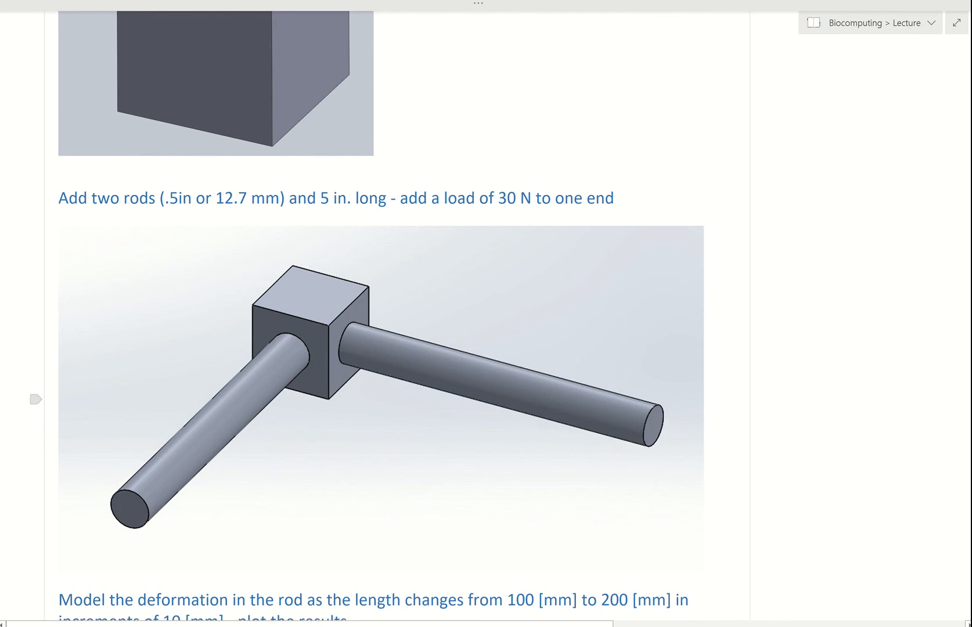
scroll(650, 419, "down", 1)
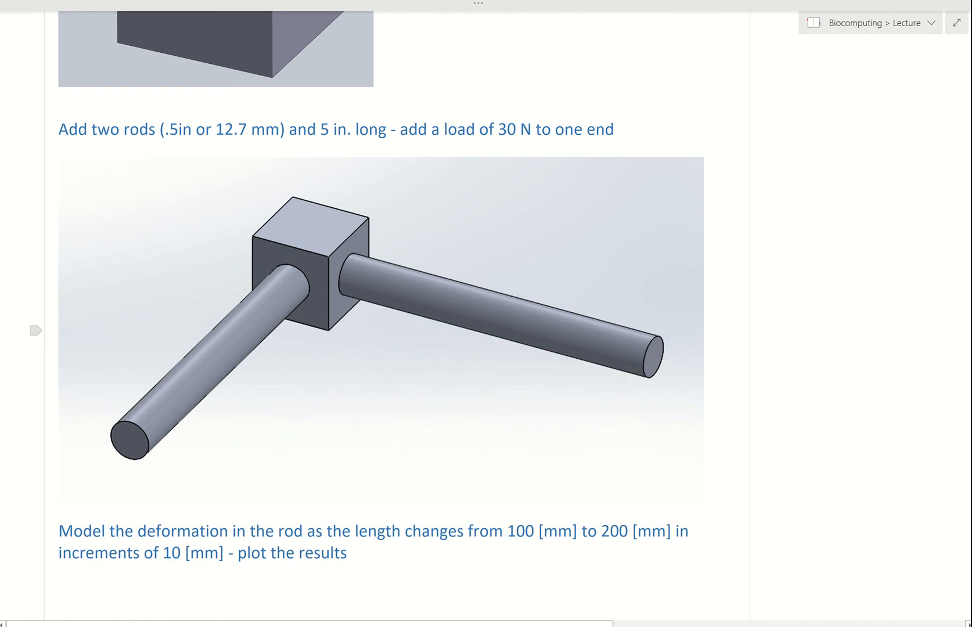
scroll(651, 354, "up", 4)
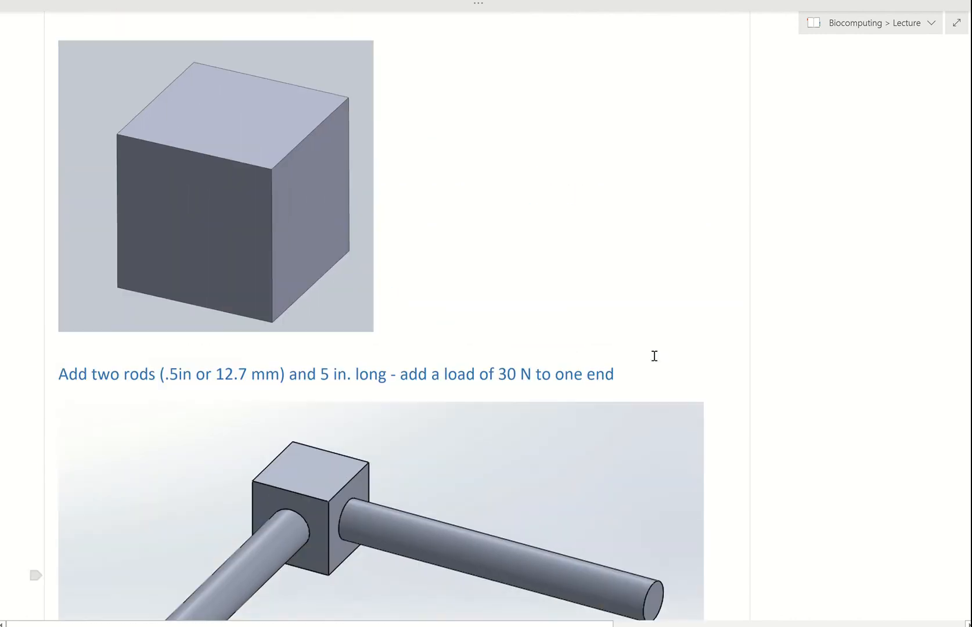
scroll(653, 355, "up", 3)
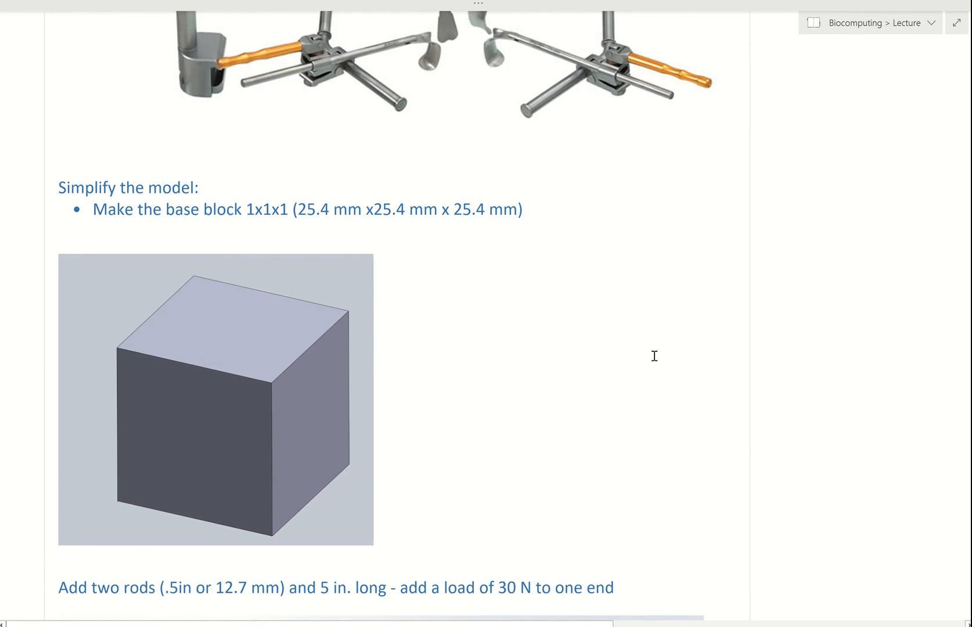
scroll(654, 355, "up", 1)
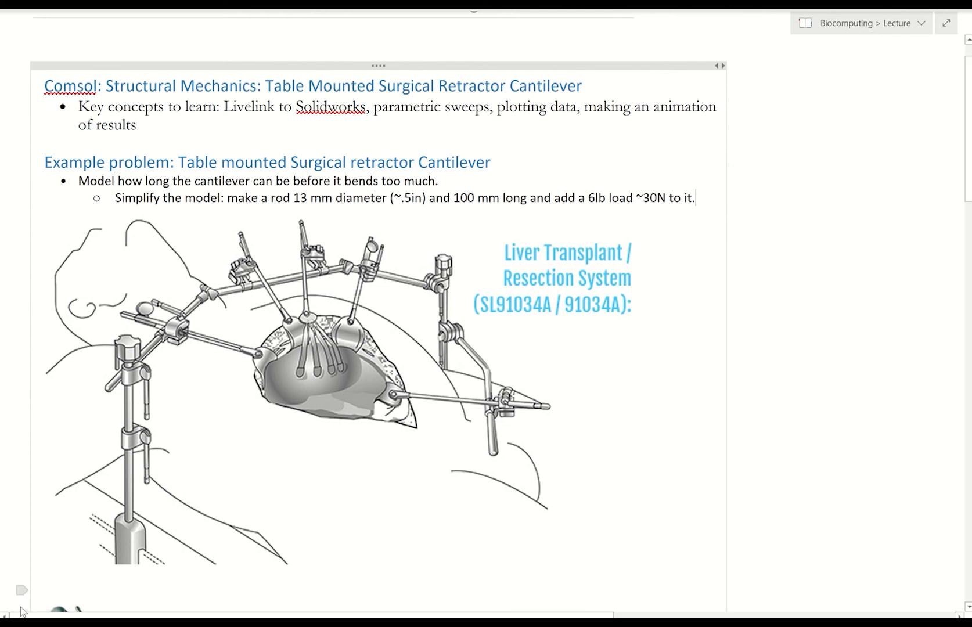
- Switch to COMSOL Multiphysics and start a new 3D model with the Model Wizard
left_click(12, 621)
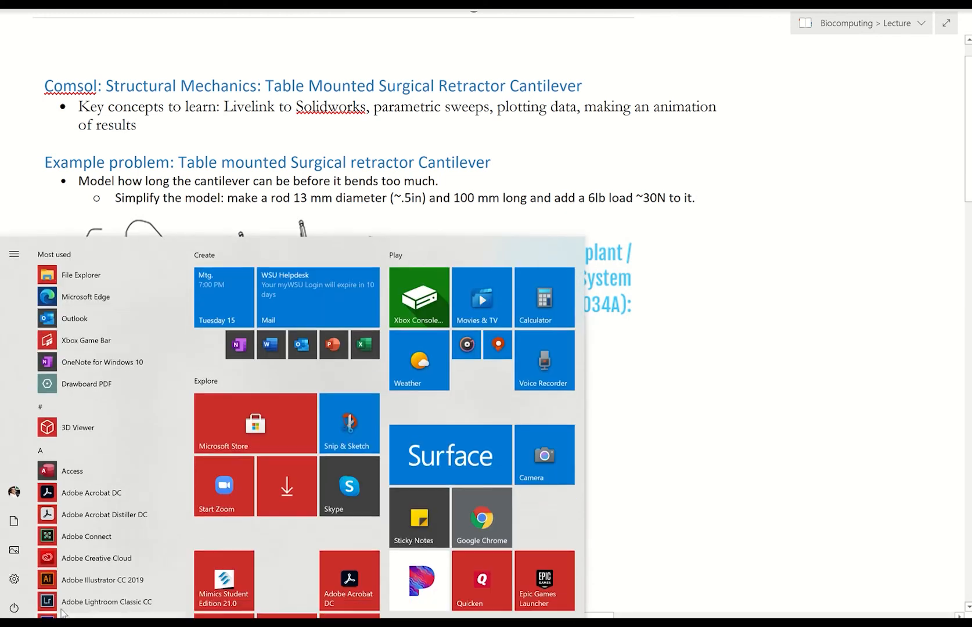
scroll(251, 556, "down", 3)
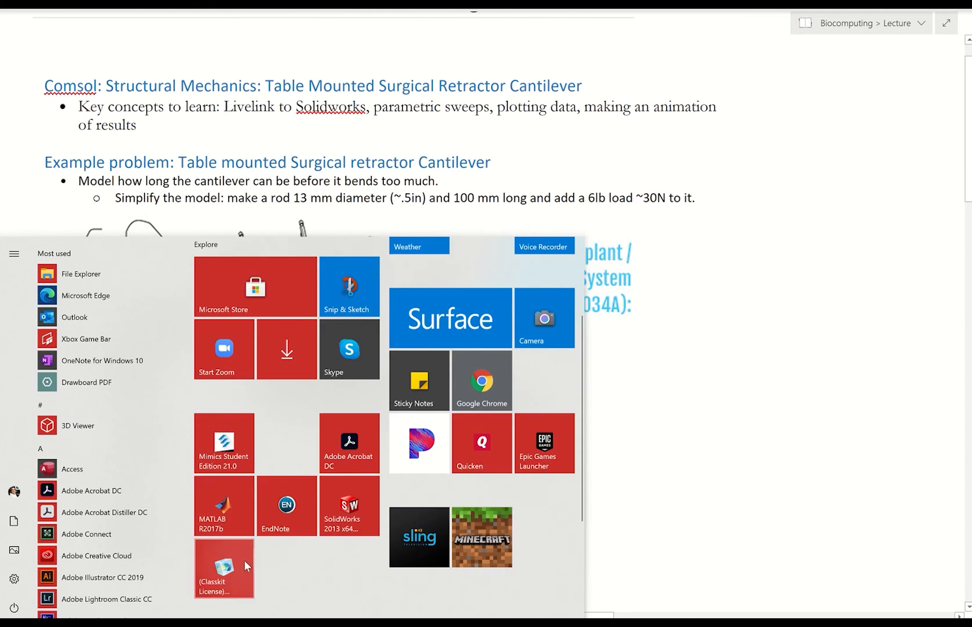
left_click(239, 564)
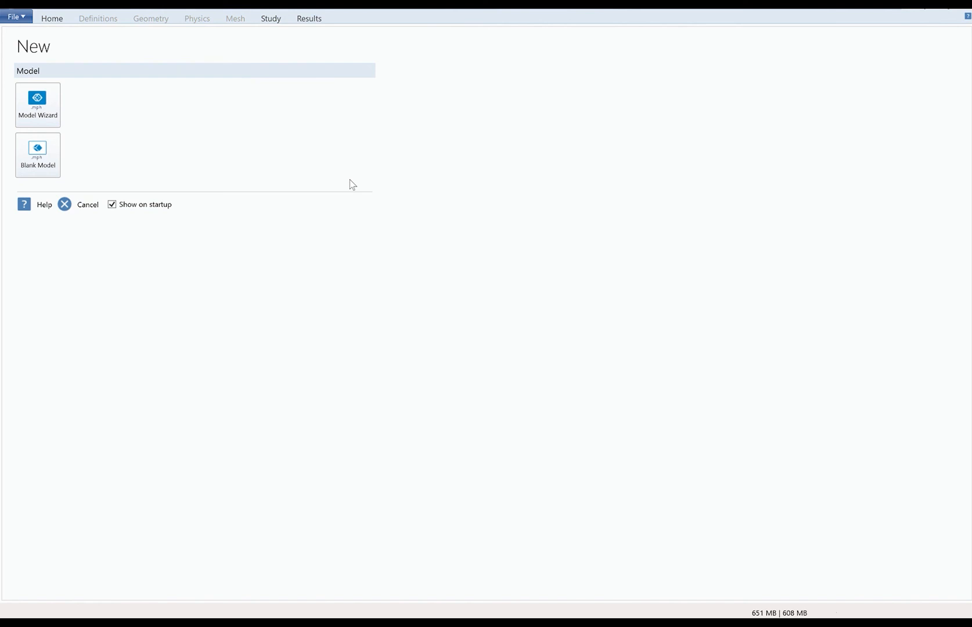
left_click(50, 108)
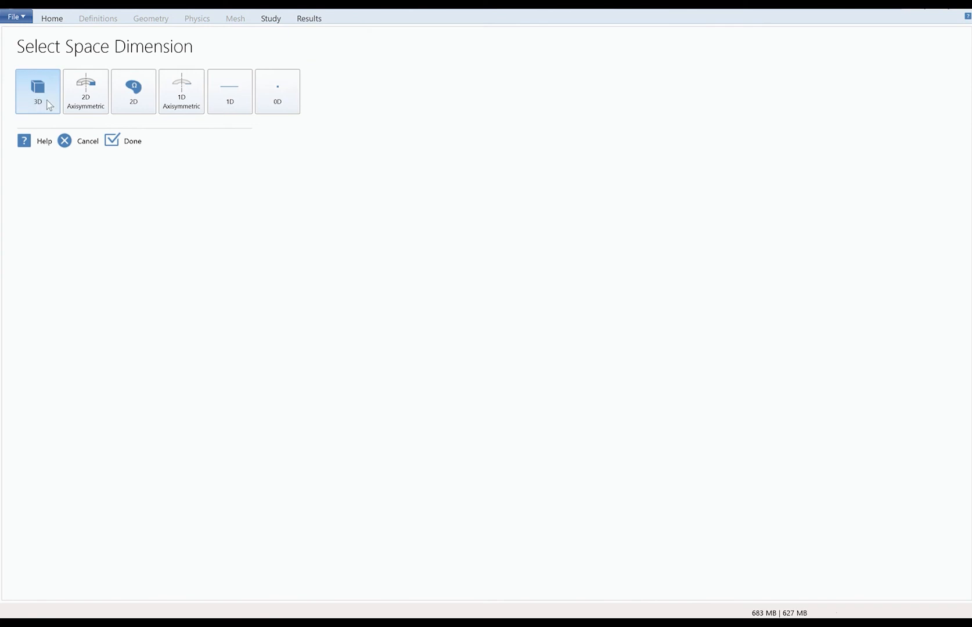
left_click(49, 104)
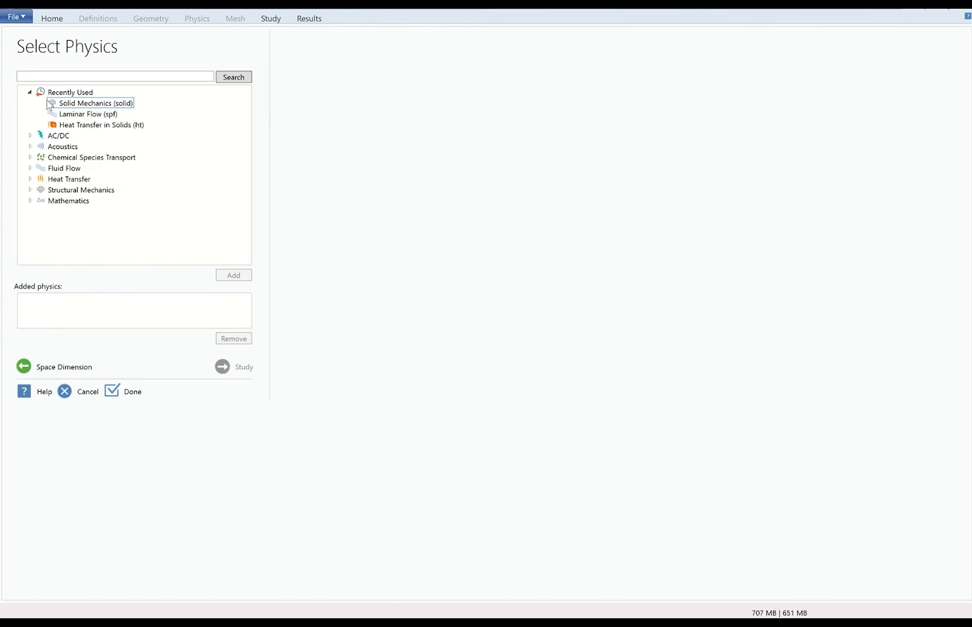
- Add the Solid Mechanics interface from the Structural Mechanics physics to the model
left_click(30, 190)
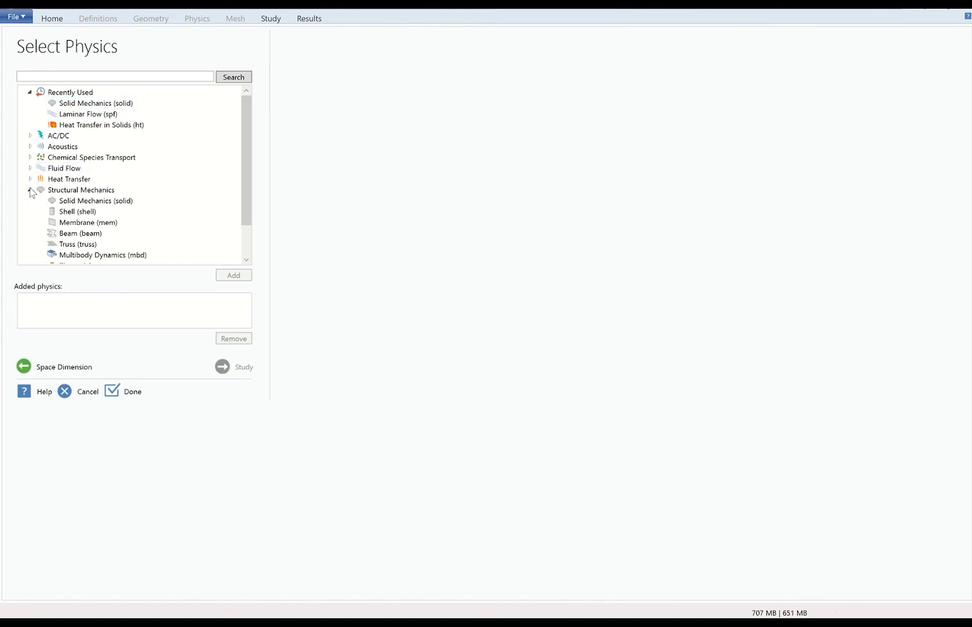
left_click(74, 202)
right_click(100, 204)
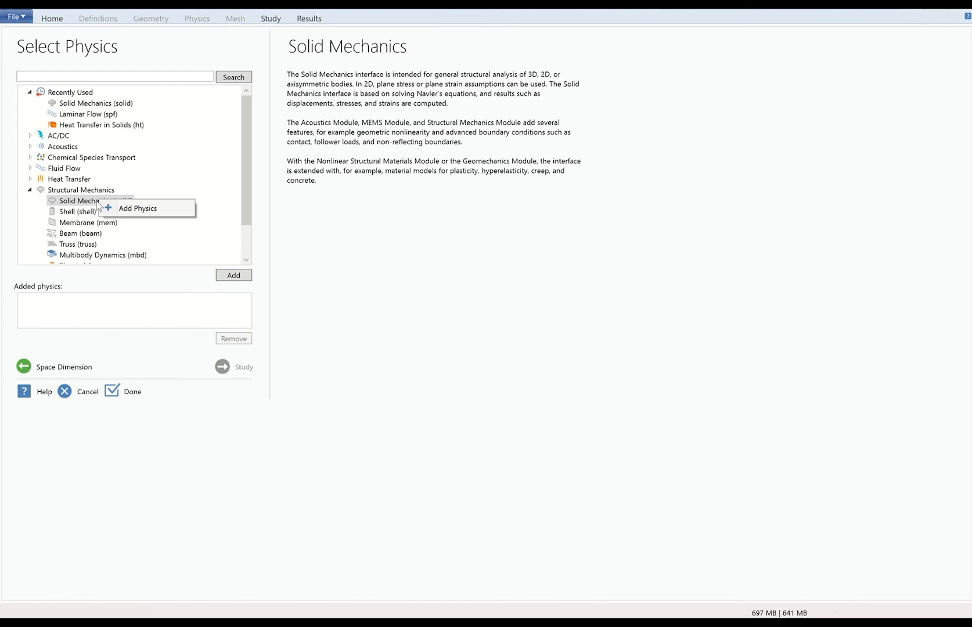
left_click(87, 203)
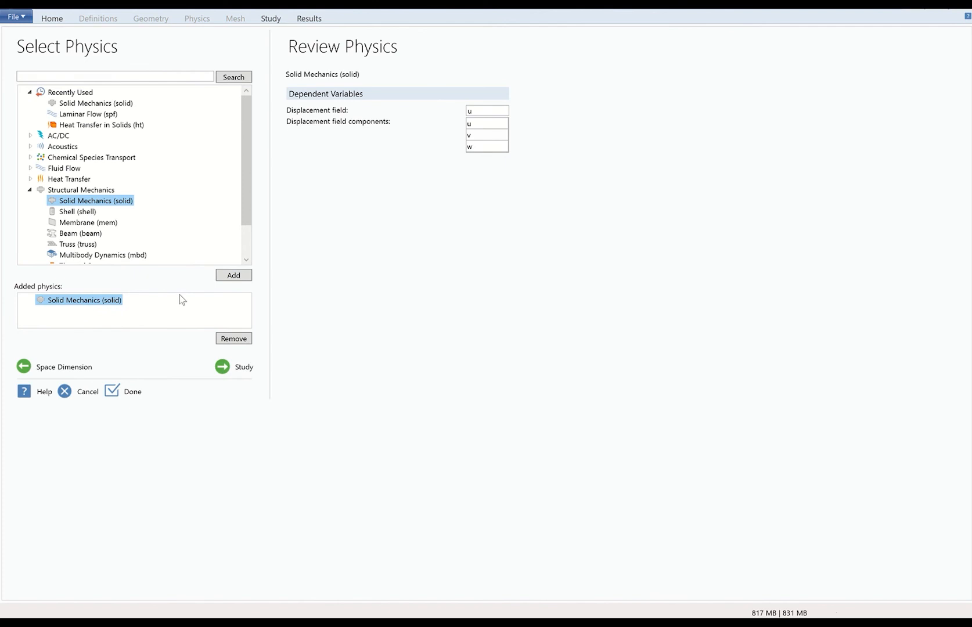
- Choose a Stationary preset study and complete the model setup
left_click(231, 371)
left_click(75, 166)
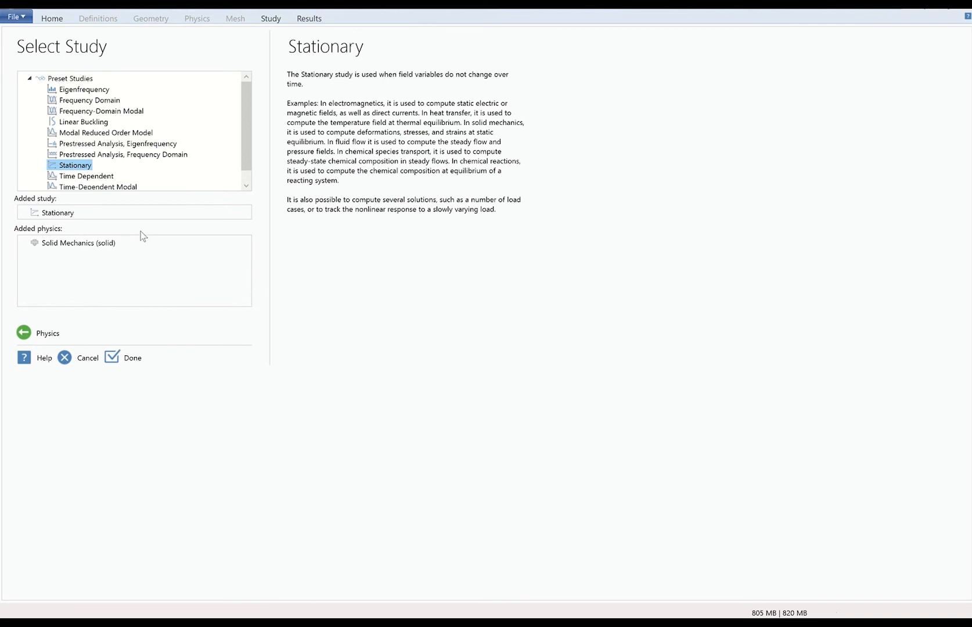
left_click(130, 364)
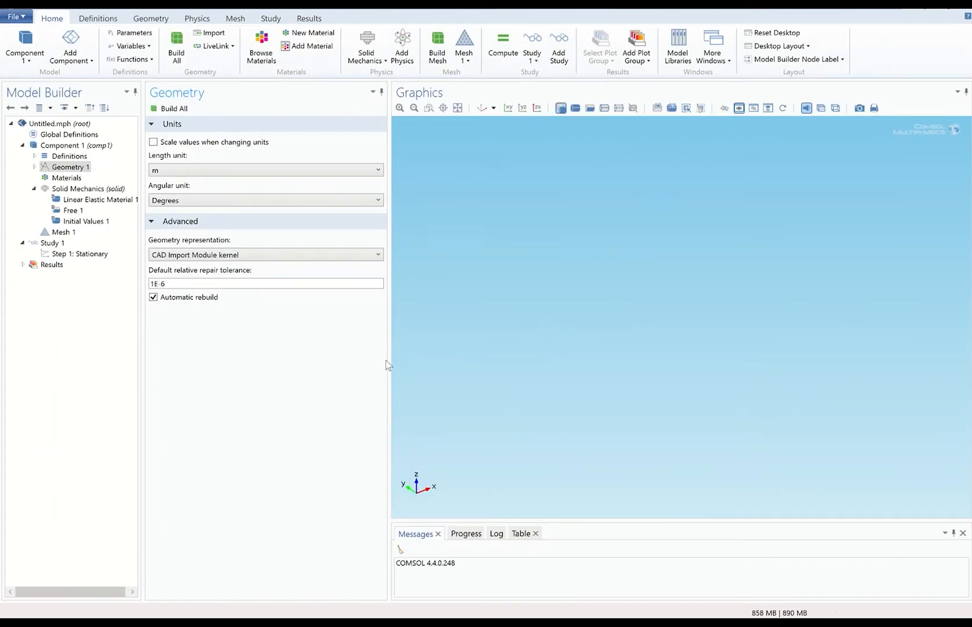
- Widen the graphics area, and recheck the example problem in the OneNote lecture notes before returning to COMSOL
left_click_drag(387, 360, 336, 361)
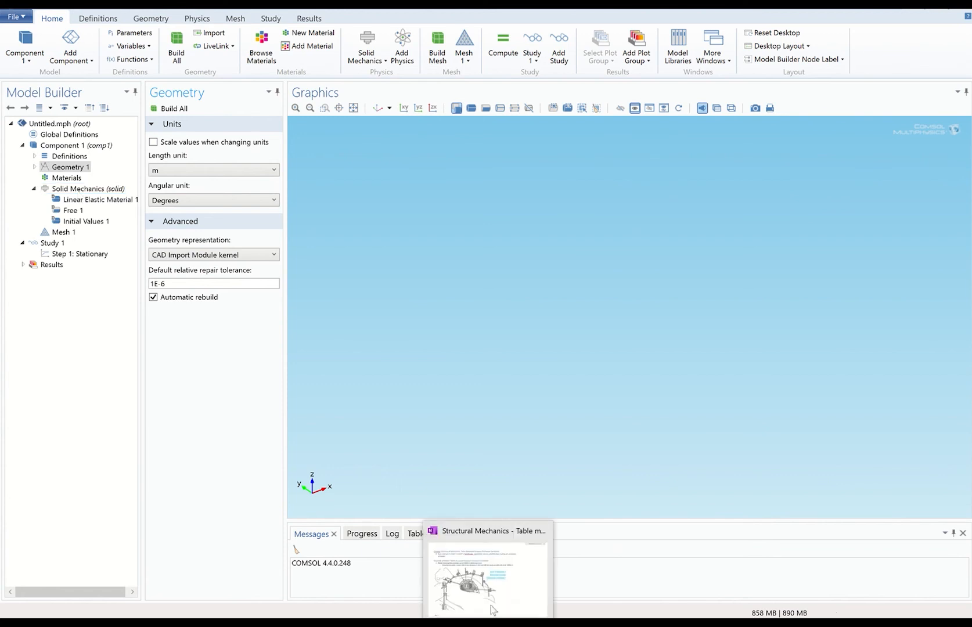
left_click(491, 596)
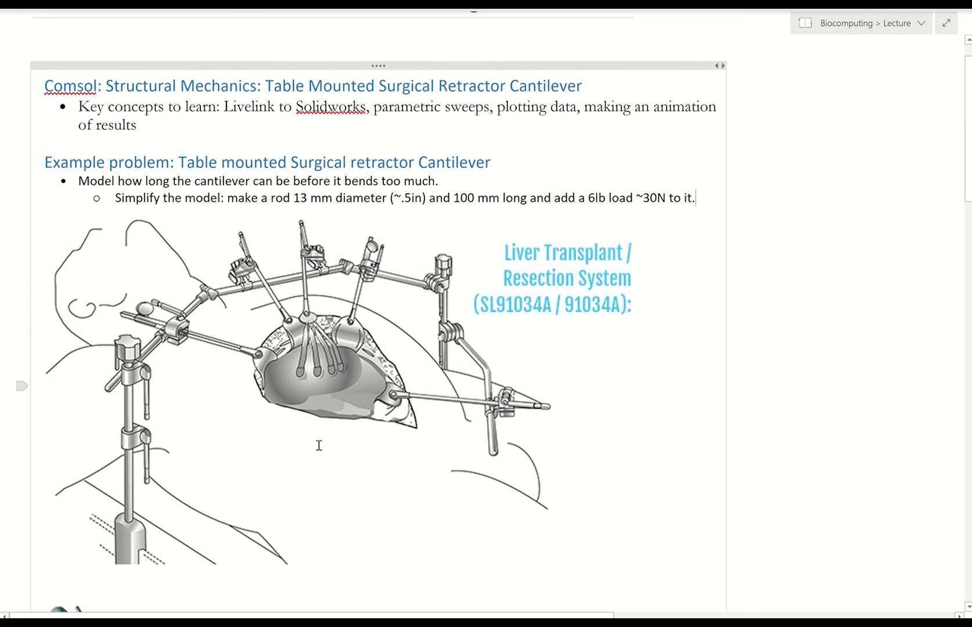
key("alt+Tab")
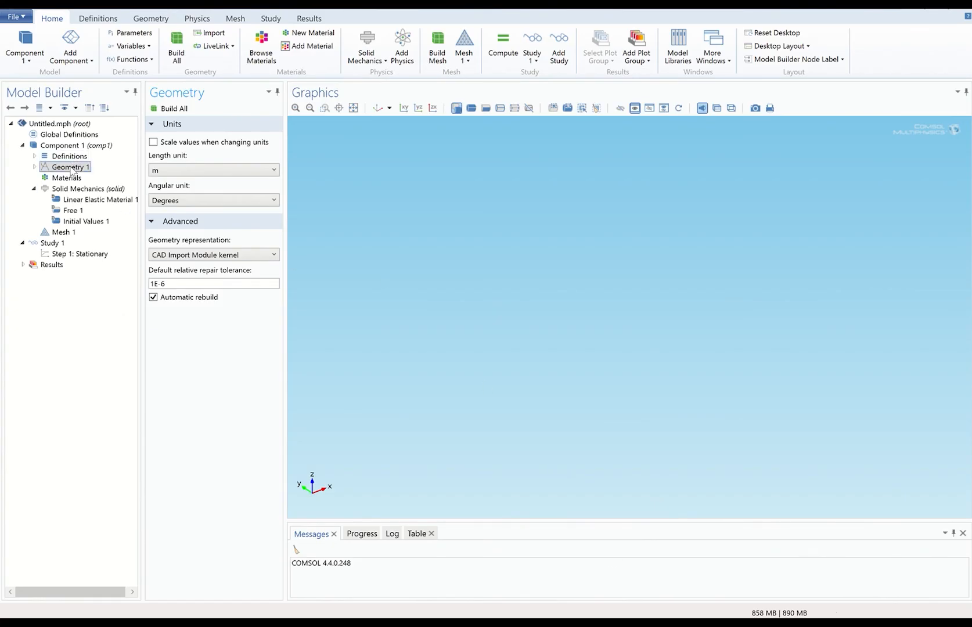
- Add a solid block to Geometry 1 with width, depth and height each set to 1[in]
right_click(72, 169)
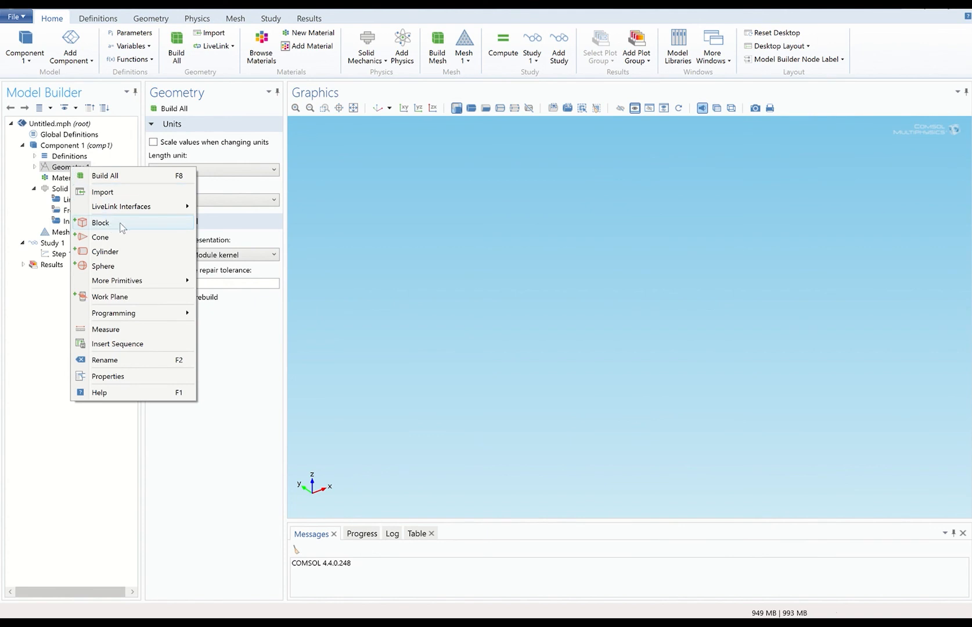
left_click(100, 223)
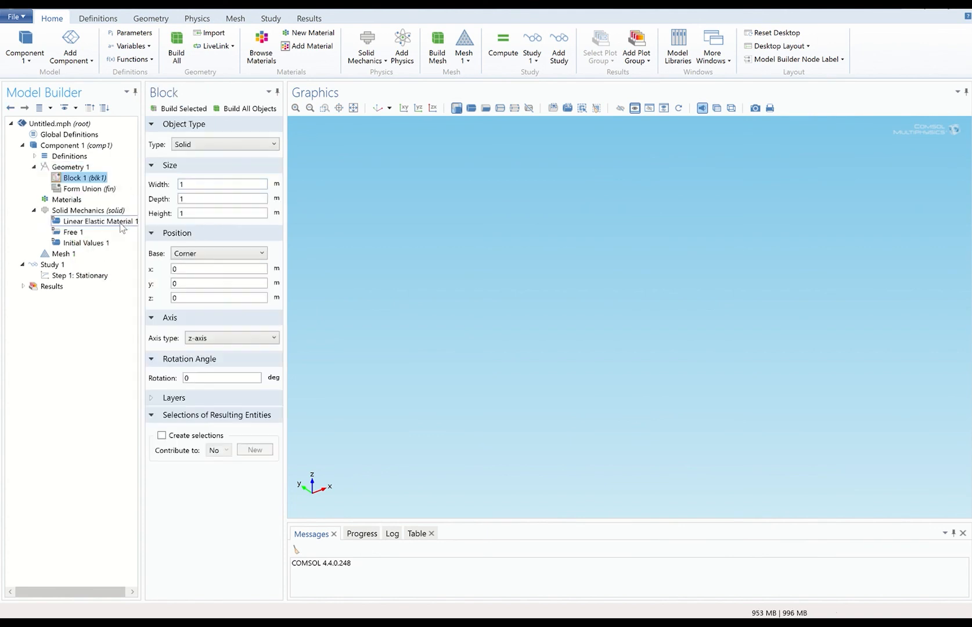
left_click(197, 185)
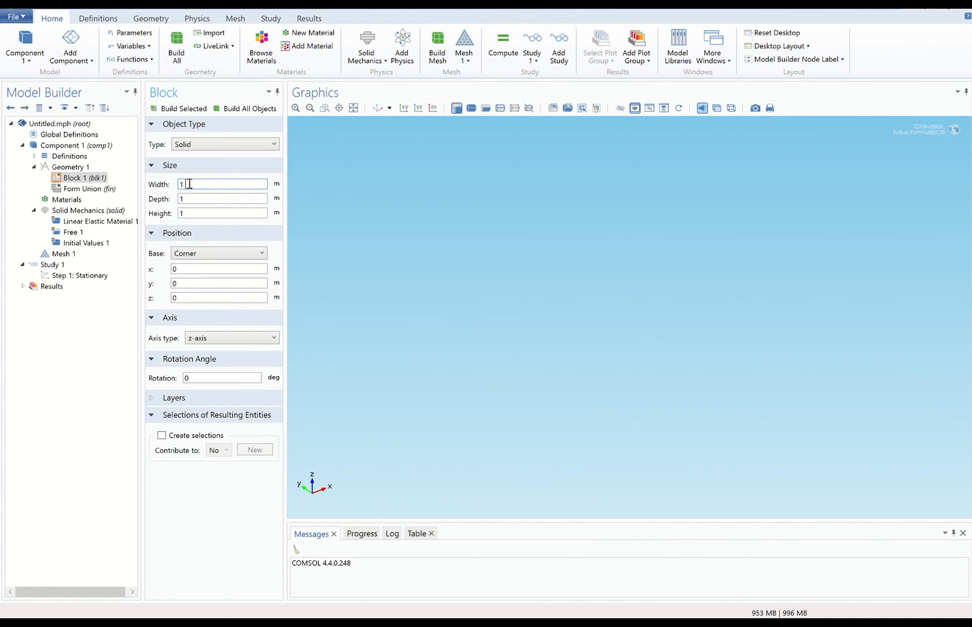
type("[in]")
left_click(192, 199)
type("[in]")
left_click(213, 214)
type("[in")
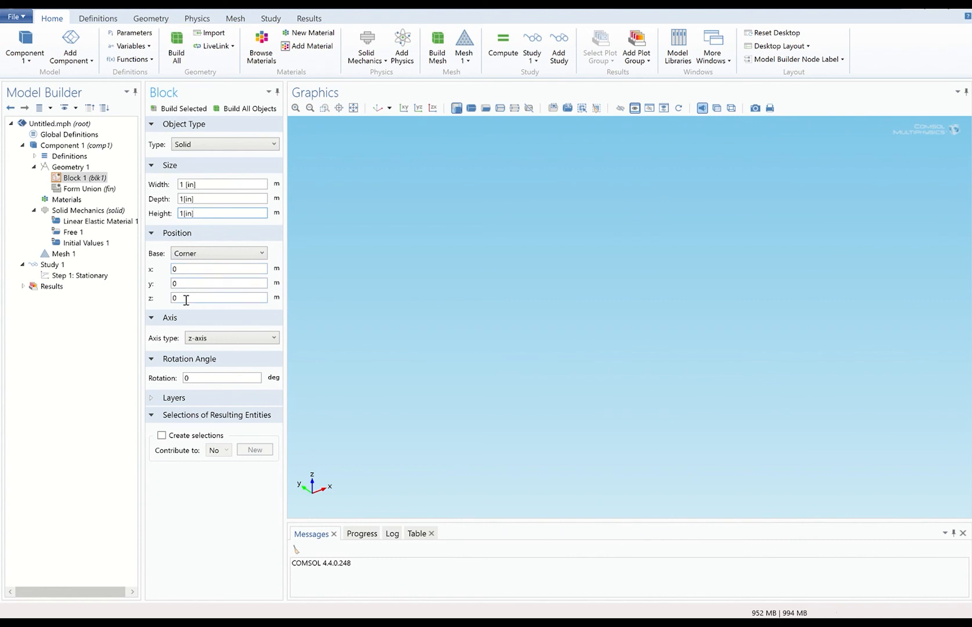
- Build the 1-inch block in Geometry 1 and bring the whole cube into view
left_click(193, 112)
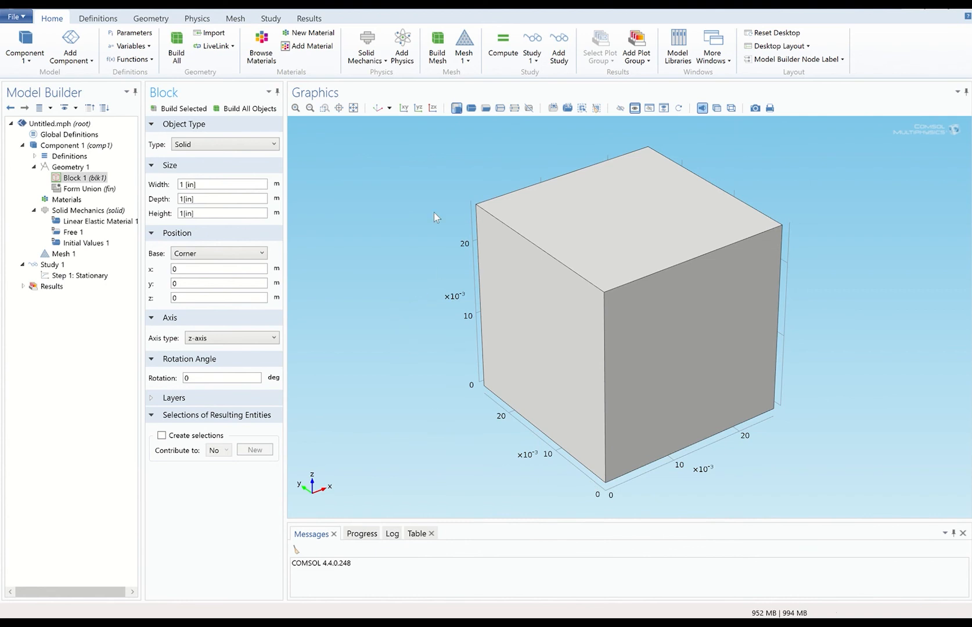
scroll(435, 268, "down", 4)
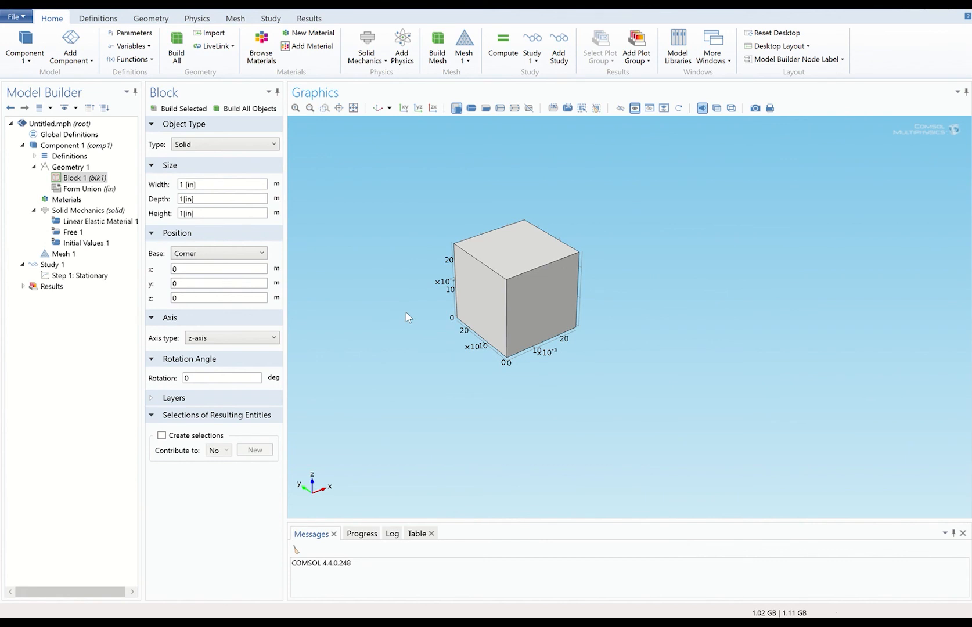
middle_click_drag(406, 312, 427, 296)
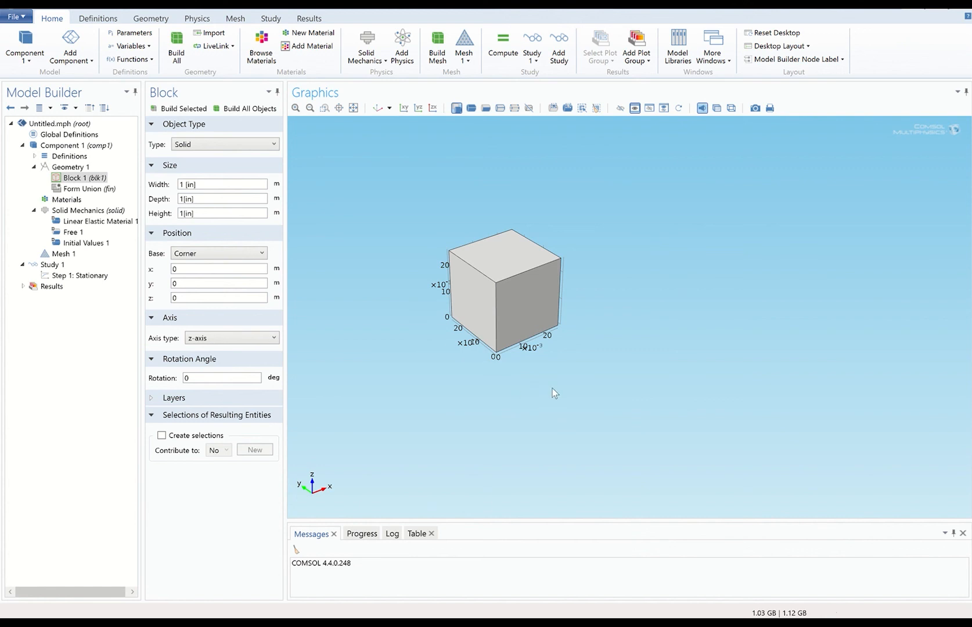
right_click_drag(553, 393, 513, 365)
mouse_move(503, 365)
left_mouse_down()
mouse_move(529, 365)
mouse_move(501, 362)
mouse_move(510, 359)
left_mouse_up()
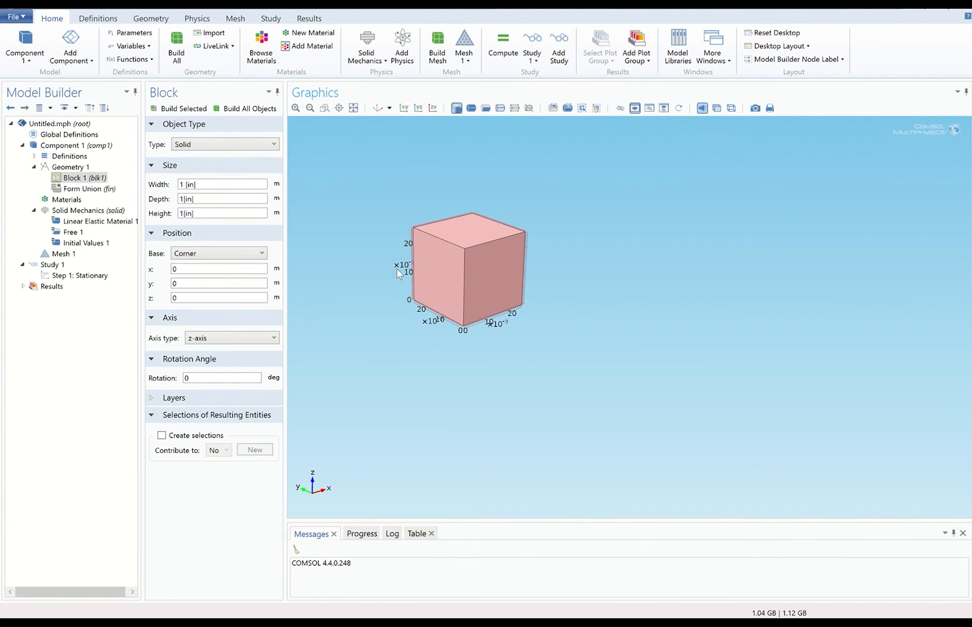
- Add a solid cylinder to Geometry 1 with radius .25 [in] and height 150 [mm], and build it
right_click(67, 167)
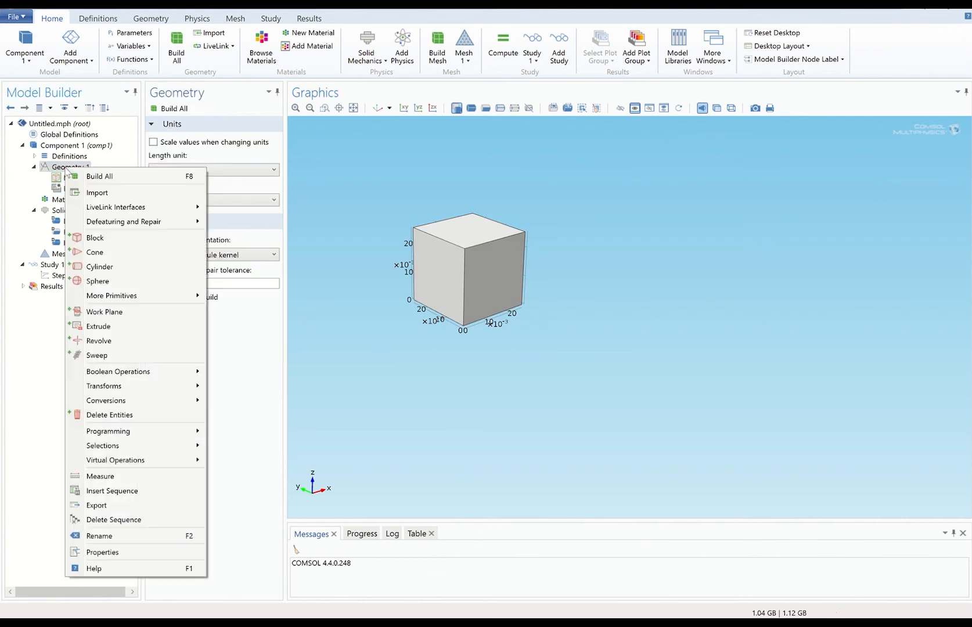
left_click(98, 270)
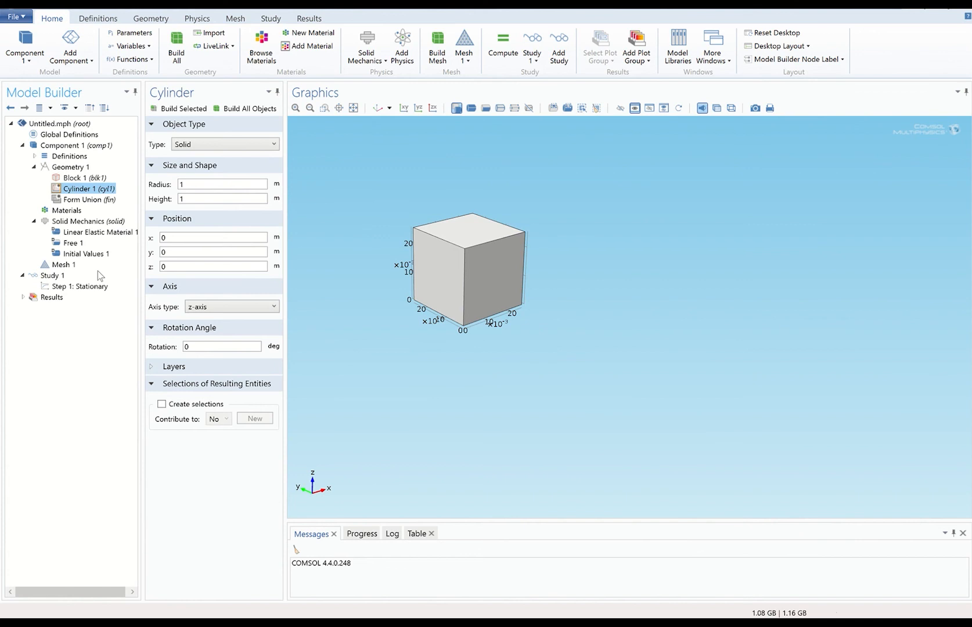
left_click(191, 183)
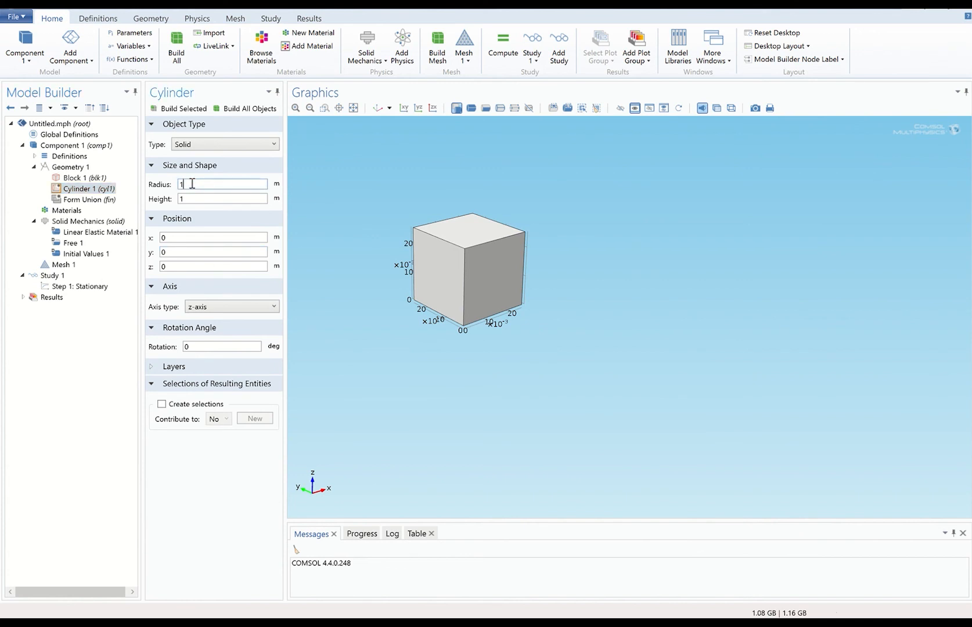
key("BackSpace")
type(".25 [in]")
left_click(195, 198)
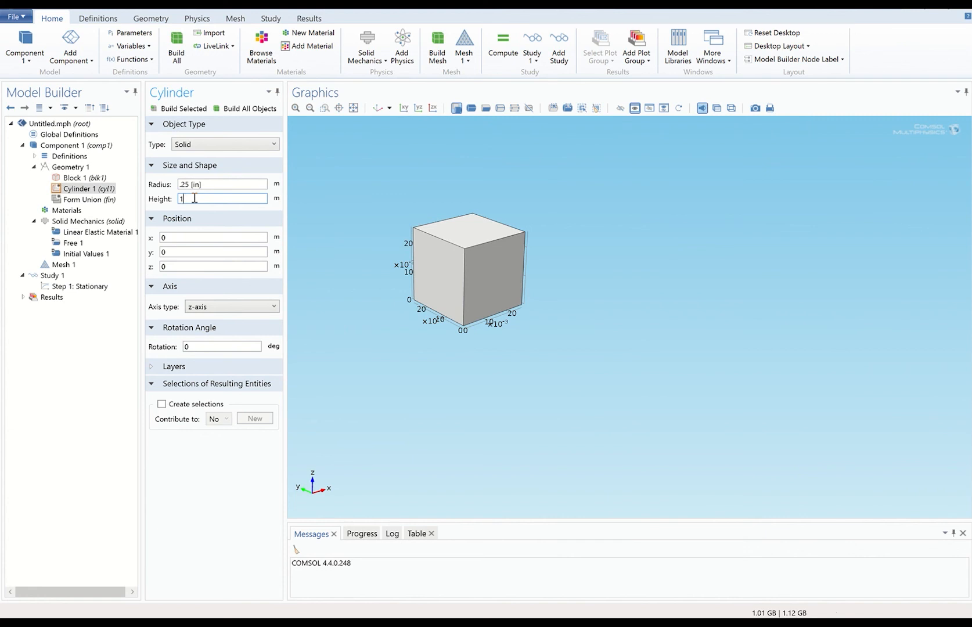
type("50 [mm")
left_click(179, 108)
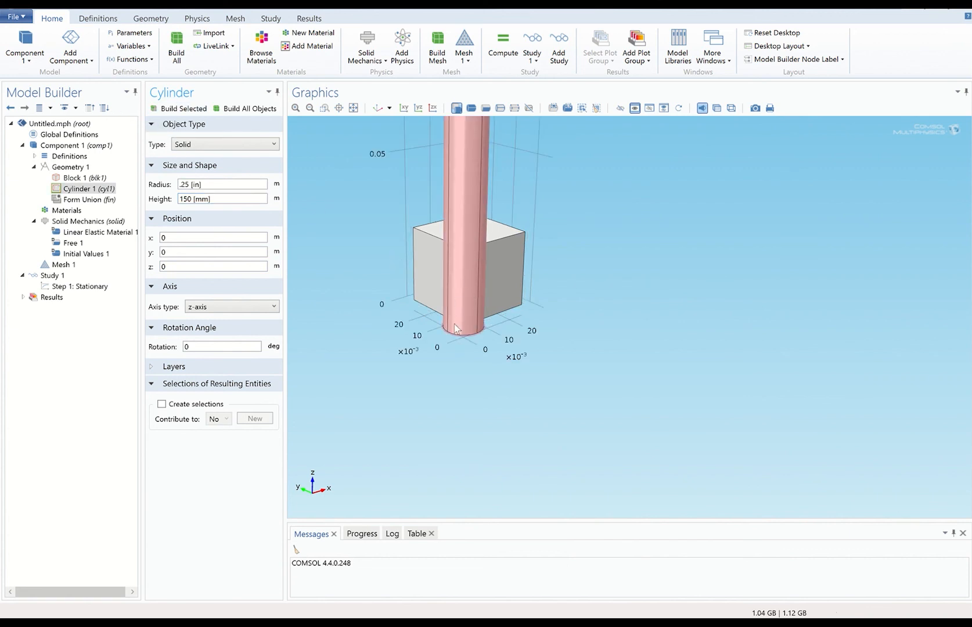
- Change the 150 mm cylinder's axis type to Cartesian with direction x 0, y 1, z 0, and rebuild it
left_click(168, 239)
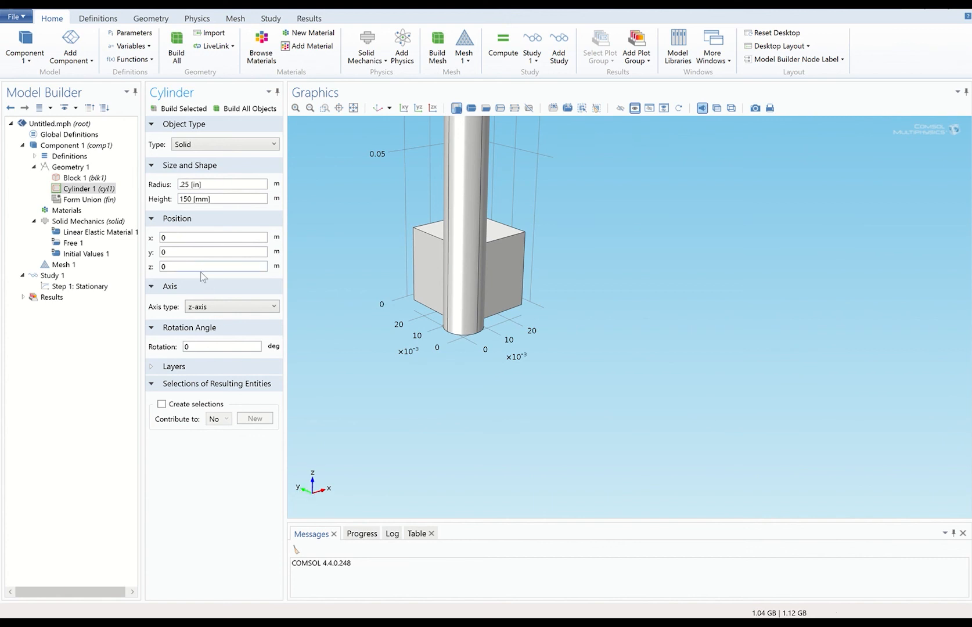
left_click(209, 308)
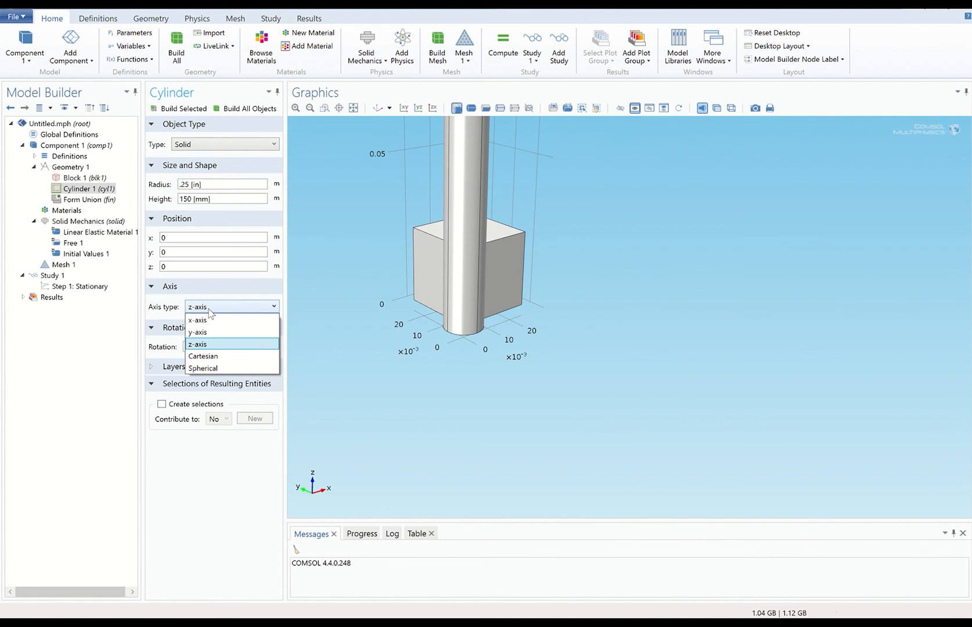
left_click(203, 359)
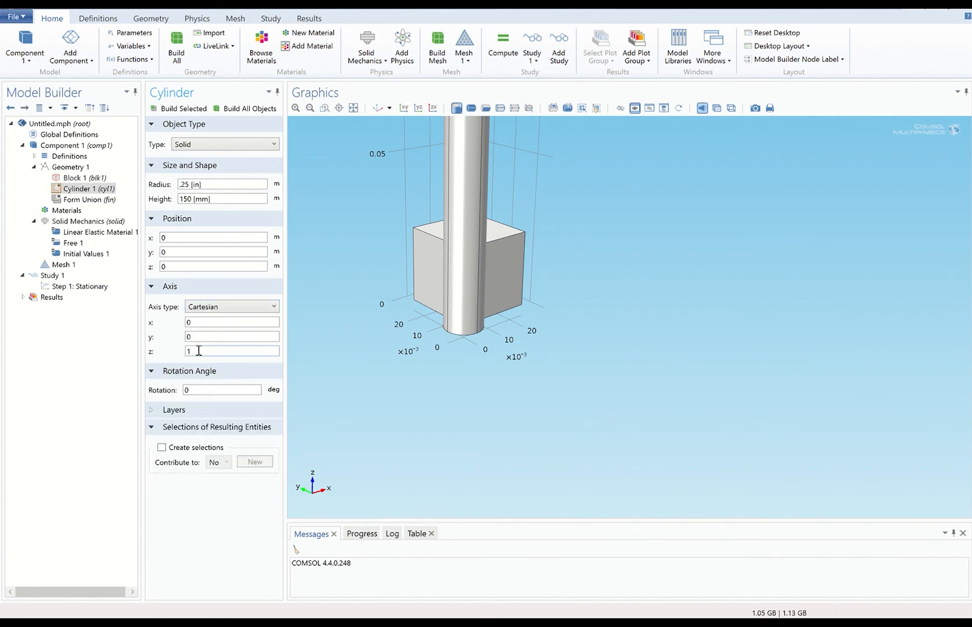
left_click(198, 350)
key("BackSpace")
type("0")
left_click(199, 337)
key("BackSpace")
type("1")
left_click(180, 109)
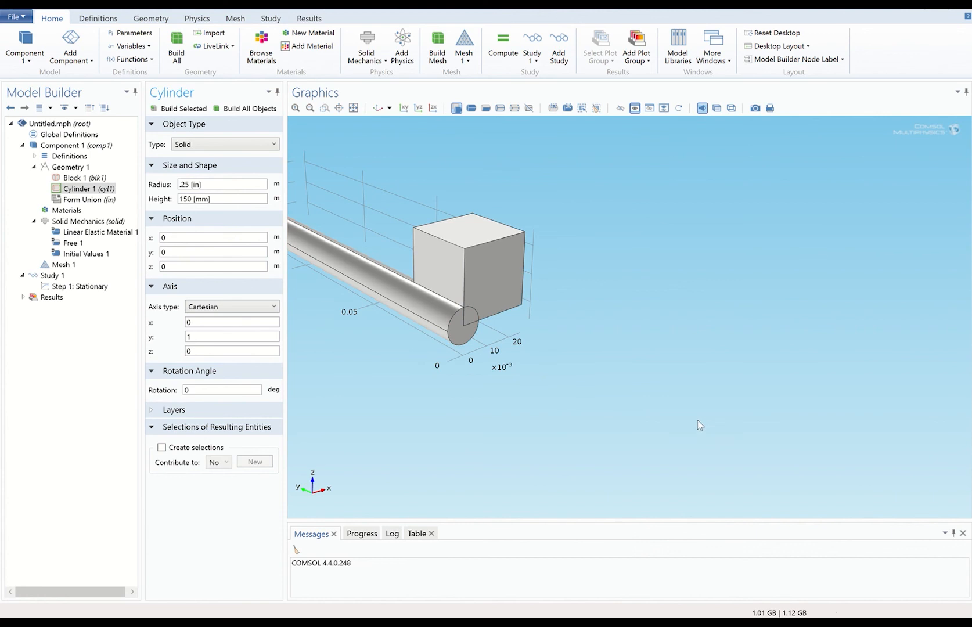
- Reverse the 150 mm cylinder's direction by setting its axis y component to -1, and rebuild it
left_click(187, 337)
type("1")
type("-")
left_click(182, 110)
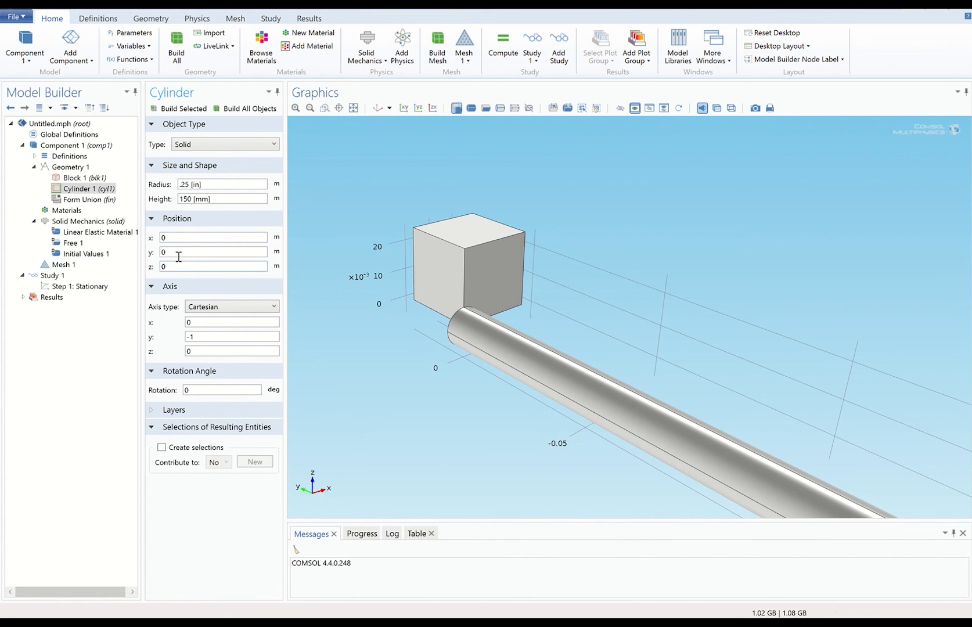
- Centre the 150 mm cylinder on the block face by setting its position to x 0.5 [in] and z 0.5 [in], and rebuild it
left_click(172, 238)
type(".5 [in")
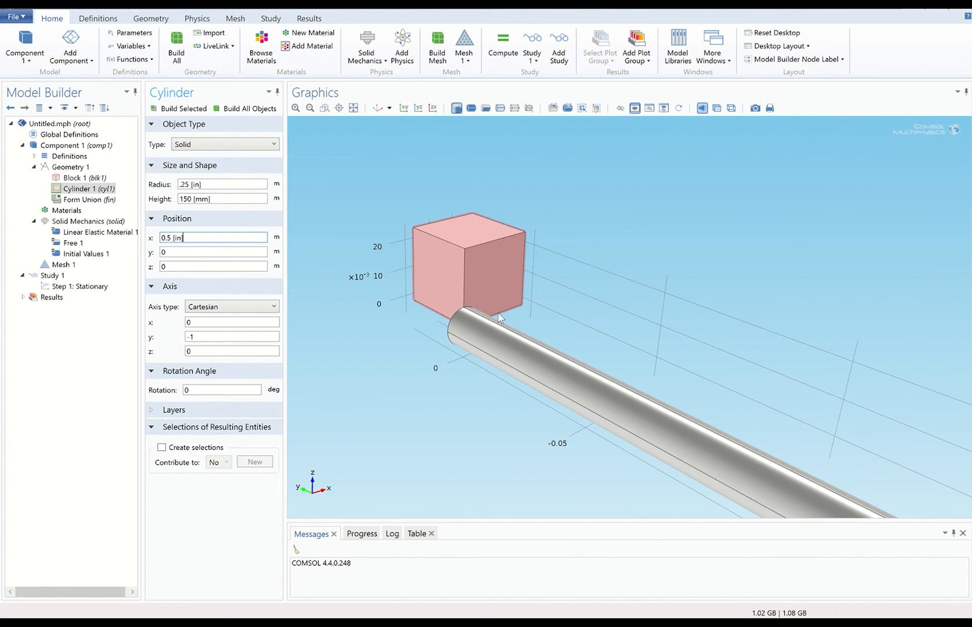
left_click(174, 110)
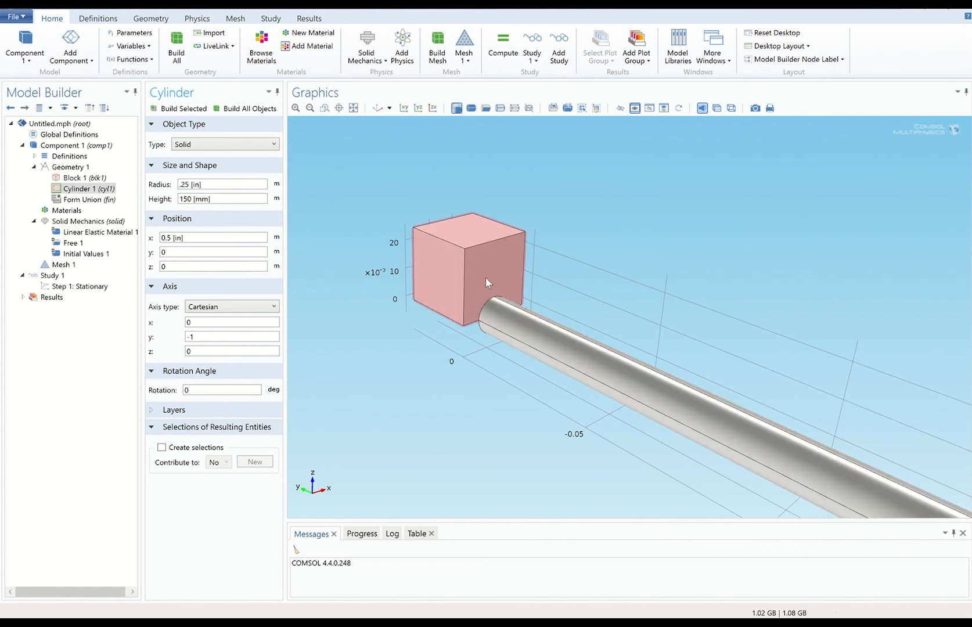
left_click(181, 267)
type(".5")
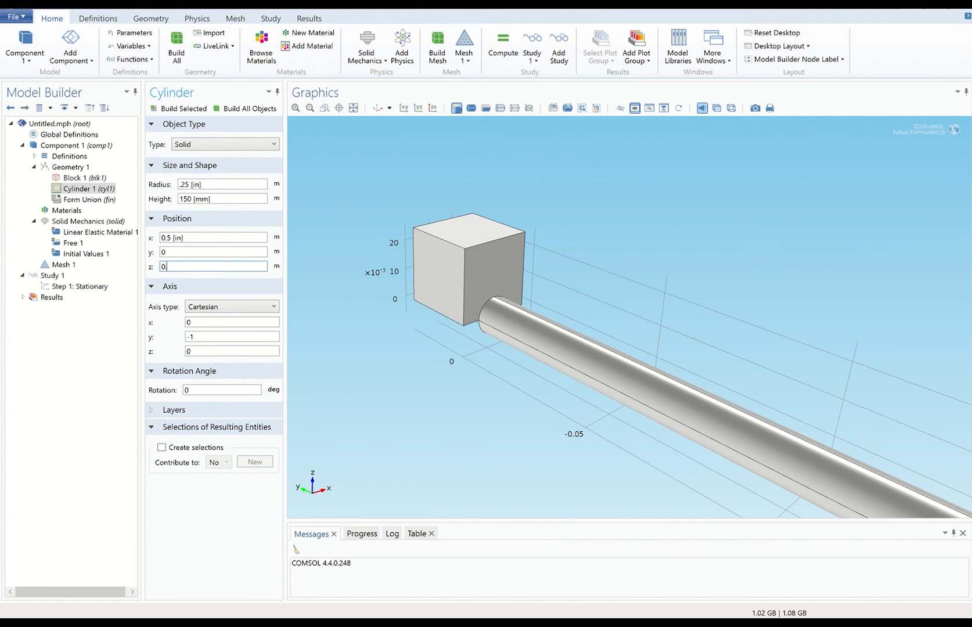
type(" [in]")
left_click(178, 112)
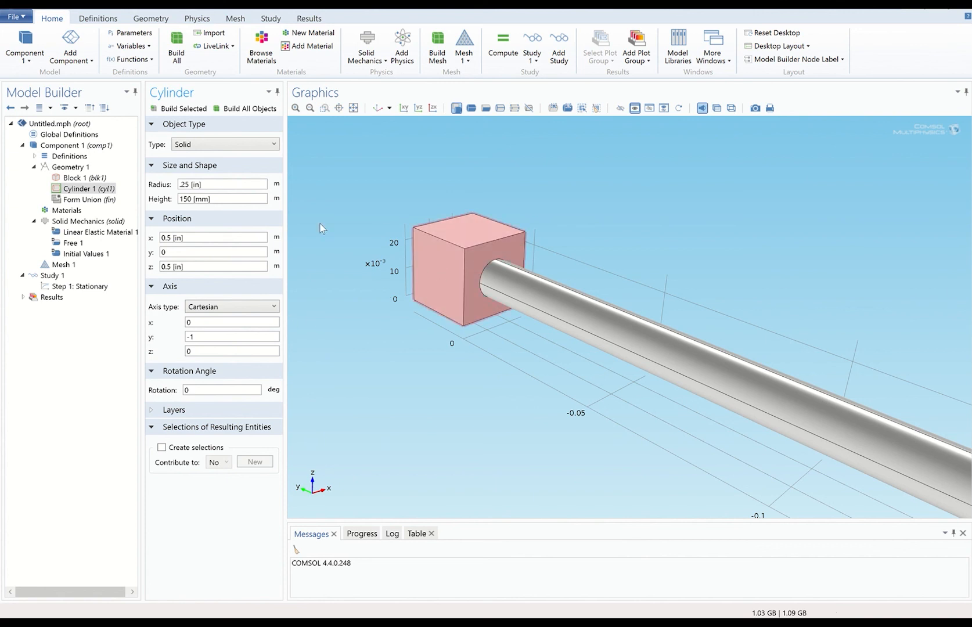
- Add a second solid cylinder to Geometry 1 with radius .25[in] and height 100[mm], and build it
left_click(64, 169)
right_click(64, 168)
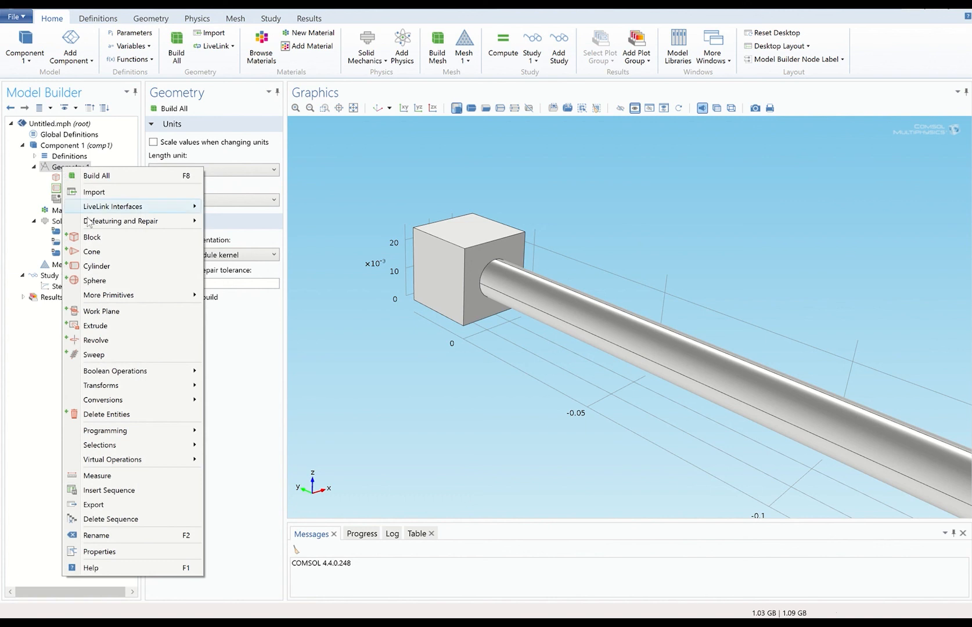
left_click(96, 267)
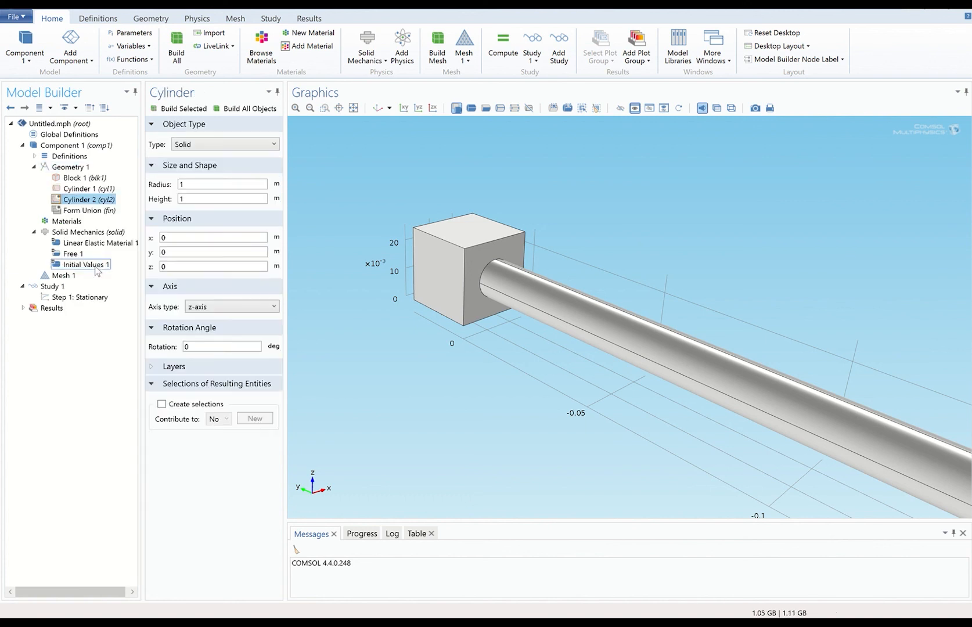
left_click(194, 185)
double_click(194, 185)
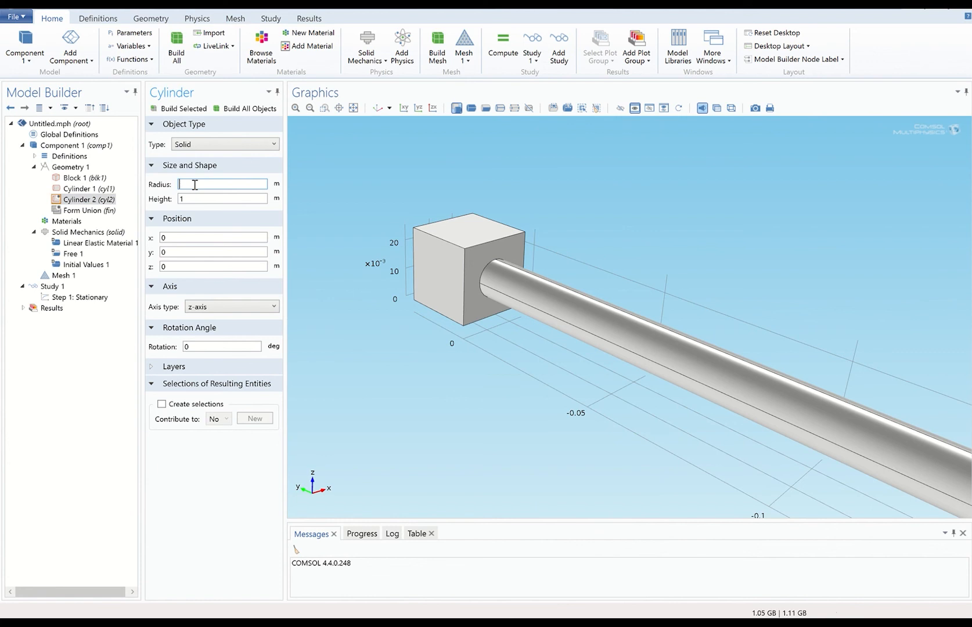
key("BackSpace")
type(".25[in]")
left_click(189, 199)
type("00")
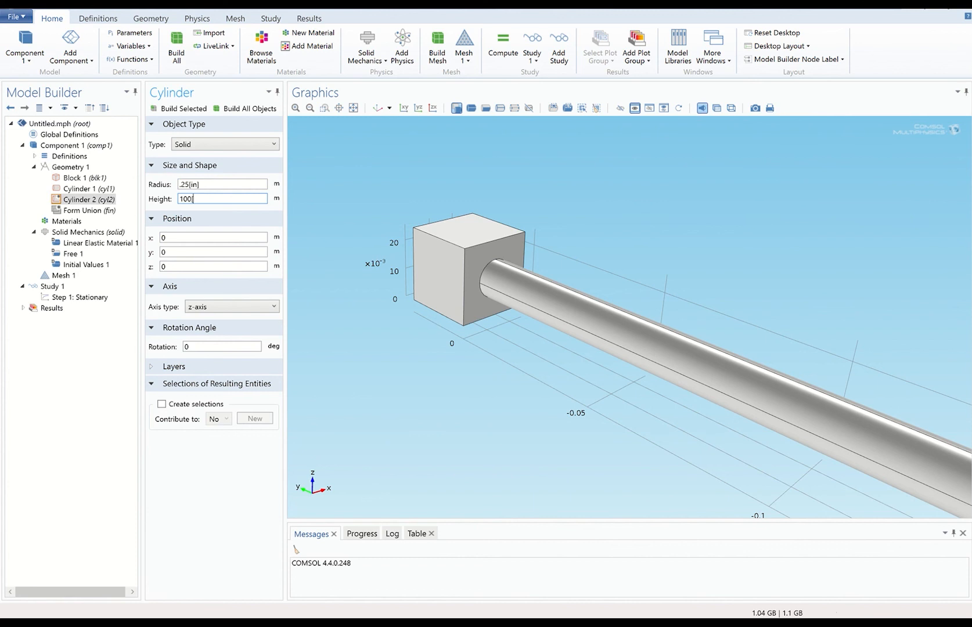
type("[mm]")
left_click(174, 110)
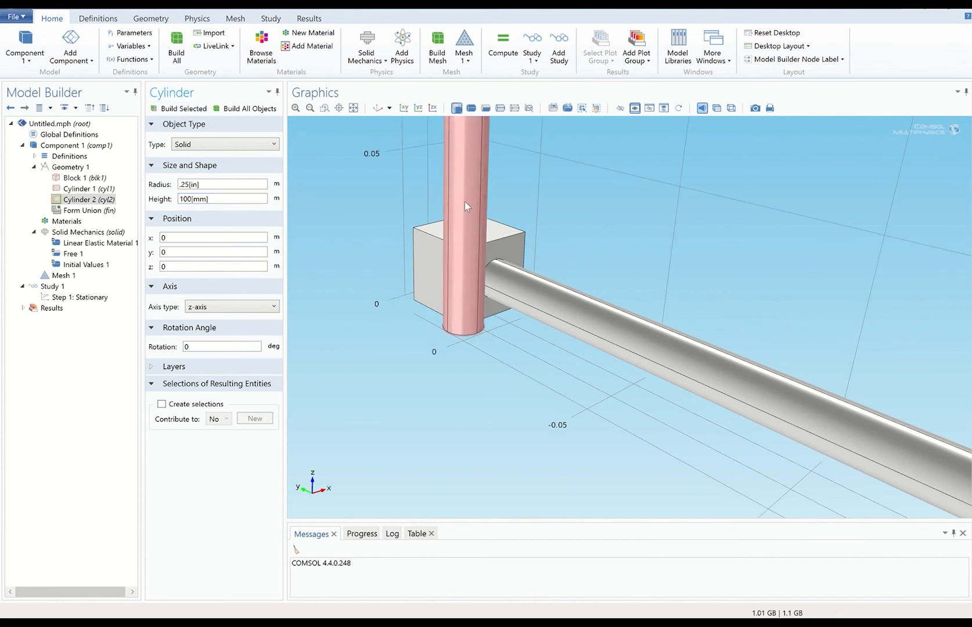
- Change the second cylinder's axis type to Cartesian with direction x -1, y 0, z 0, and rebuild it
left_click(201, 310)
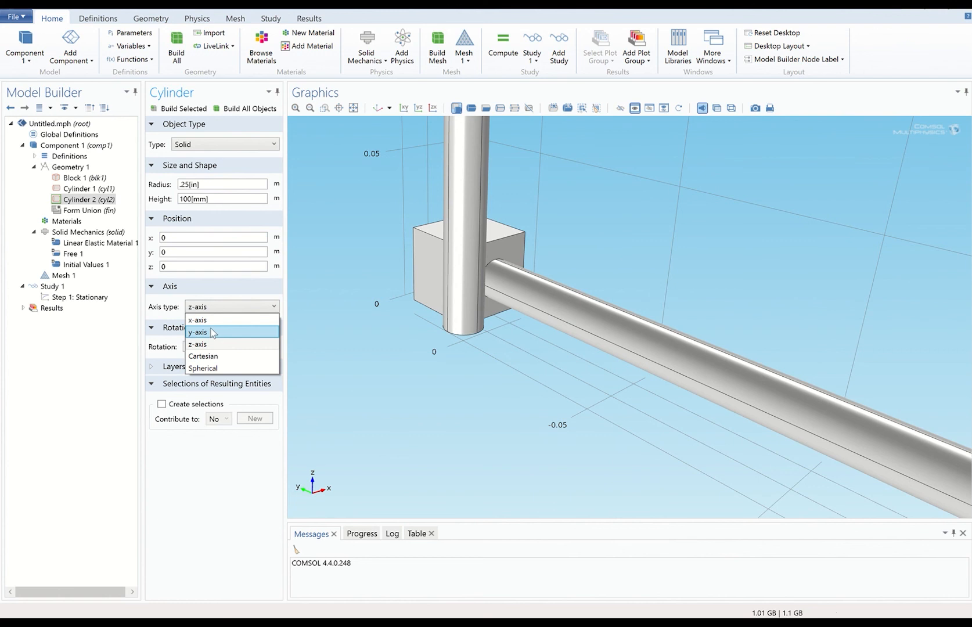
left_click(210, 357)
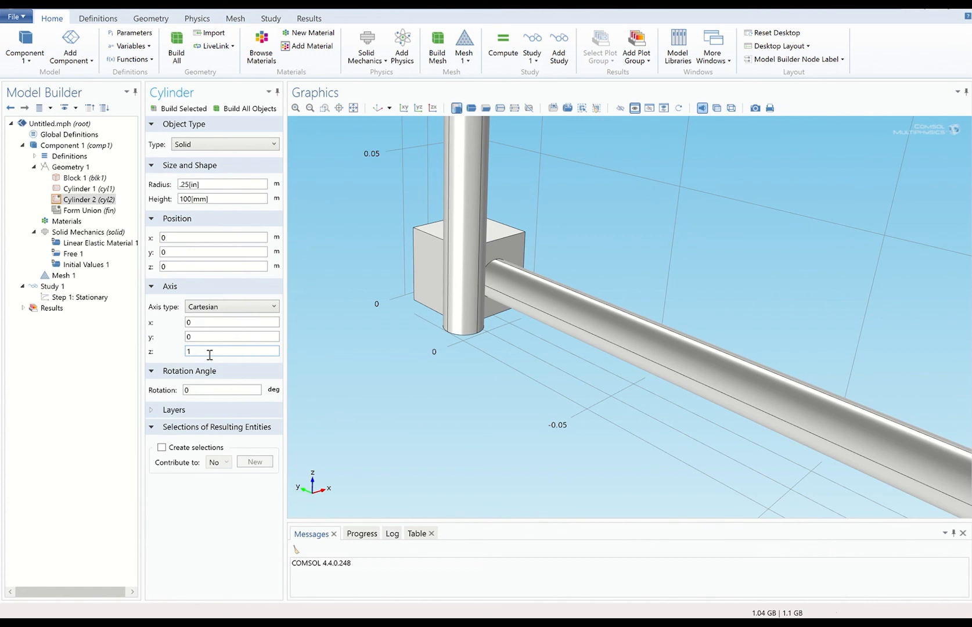
left_click(193, 350)
key("BackSpace")
type("0")
left_click(196, 322)
left_click(185, 238)
key("BackSpace")
type("-")
key("BackSpace")
type("0")
left_click(197, 322)
key("BackSpace")
type("-1")
left_click(175, 109)
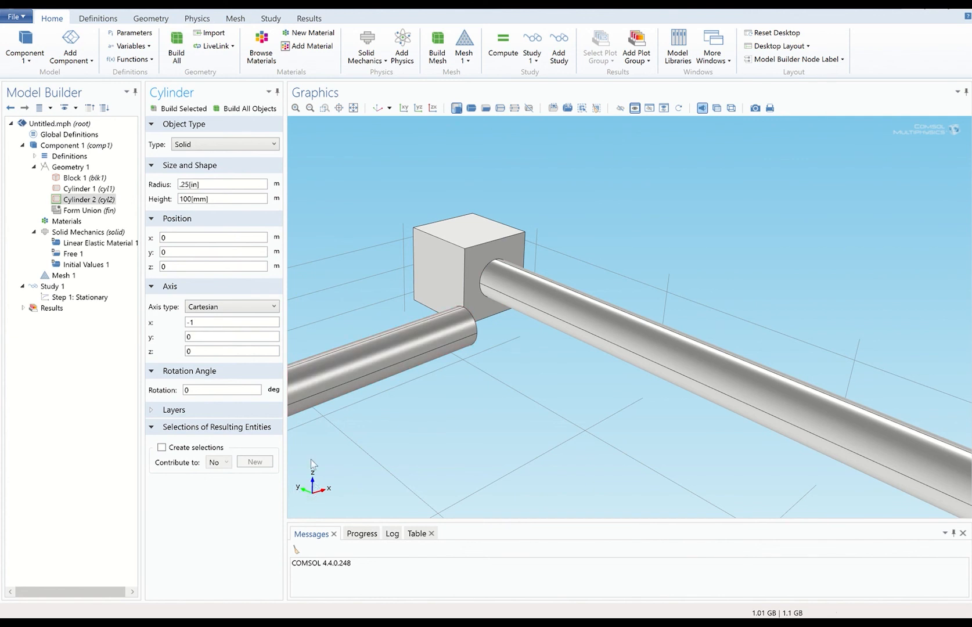
- Centre the second cylinder on the block's adjacent face by setting its position to y 0.5[in] and z 0.5[in], and rebuild it
left_click(173, 253)
type(".5[in]")
left_click(177, 266)
type(".5[in]")
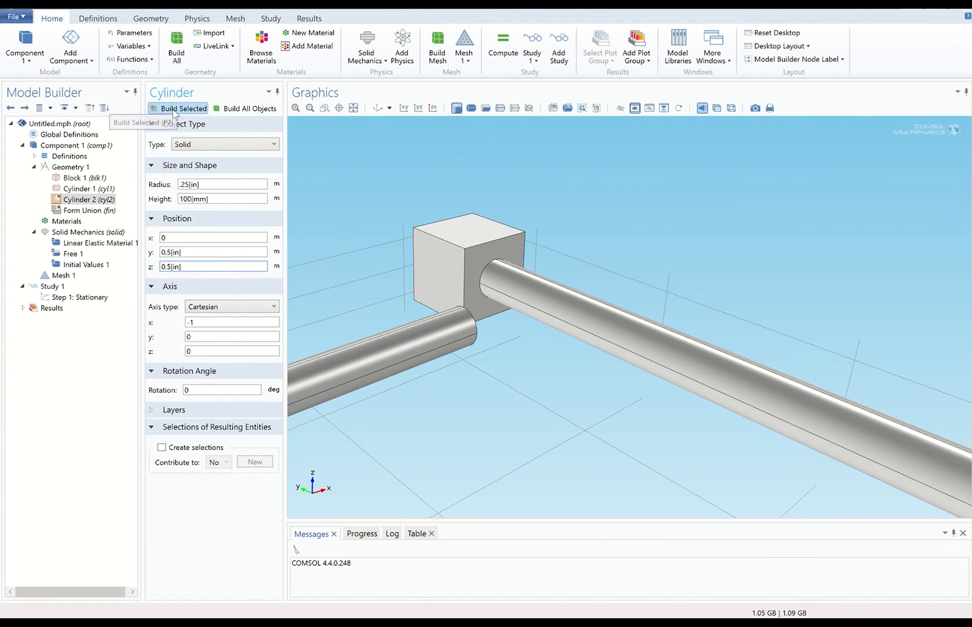
left_click(178, 108)
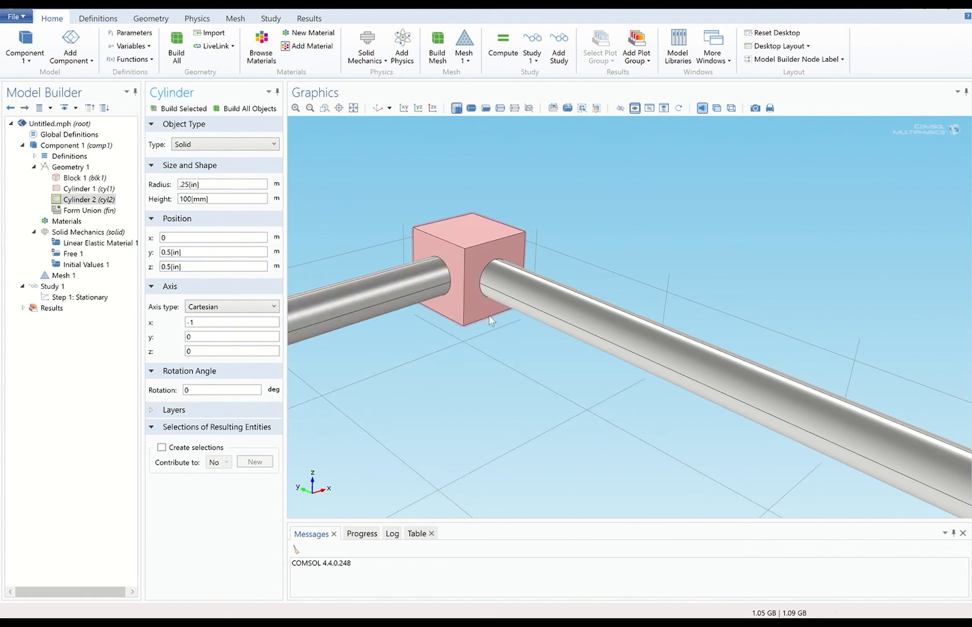
scroll(480, 321, "down", 5)
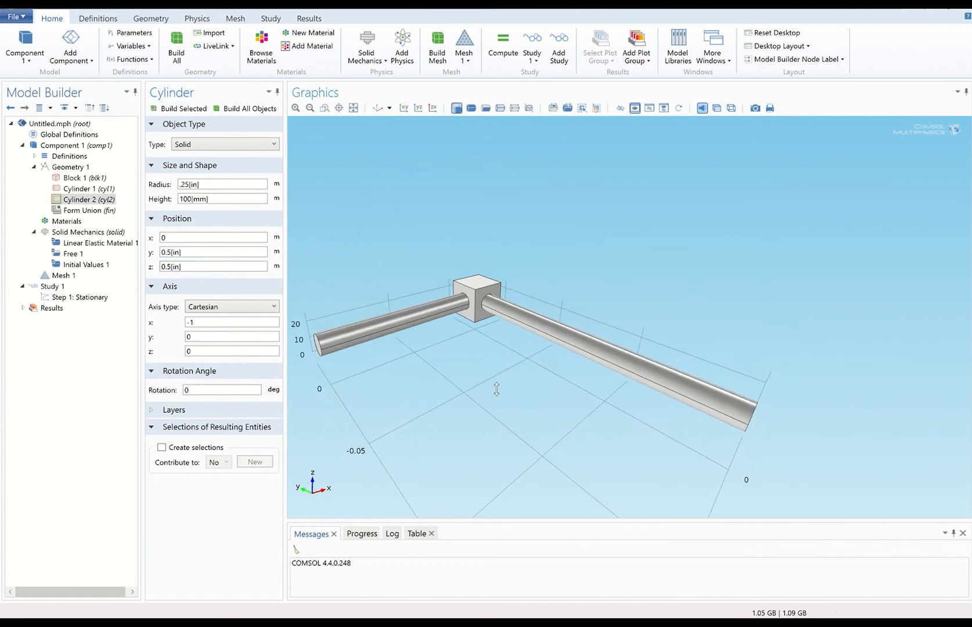
right_click_drag(493, 377, 518, 375)
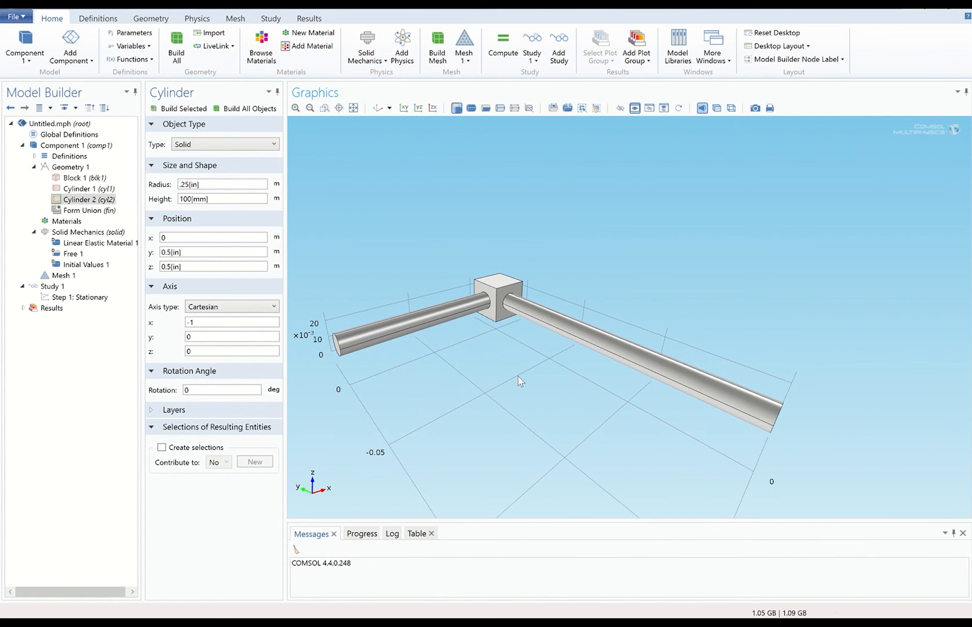
left_click_drag(520, 375, 522, 381)
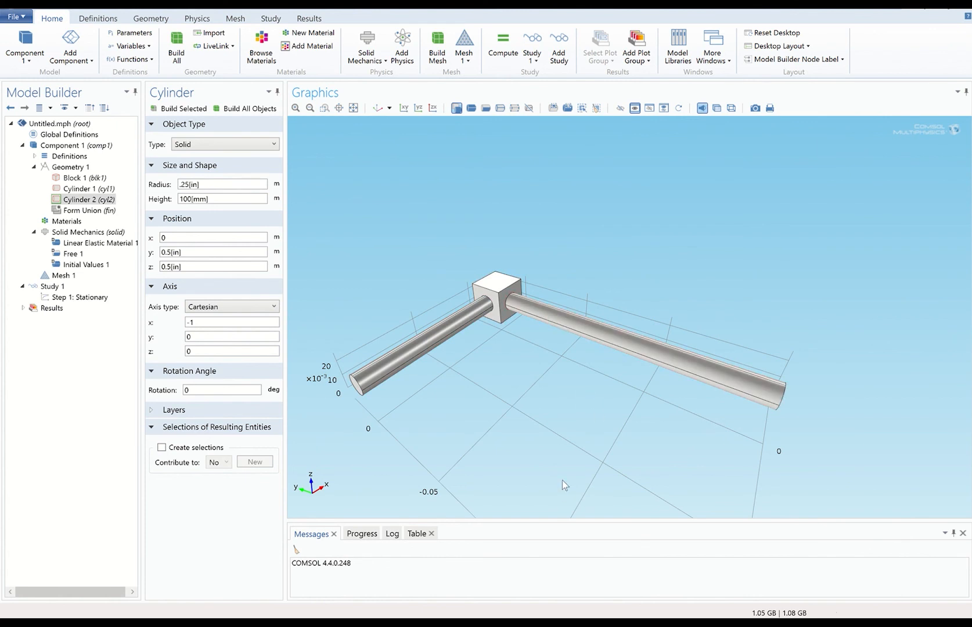
- Switch to the OneNote lecture notes to compare the geometry with the surgical retractor illustration, and return to COMSOL
mouse_move(488, 623)
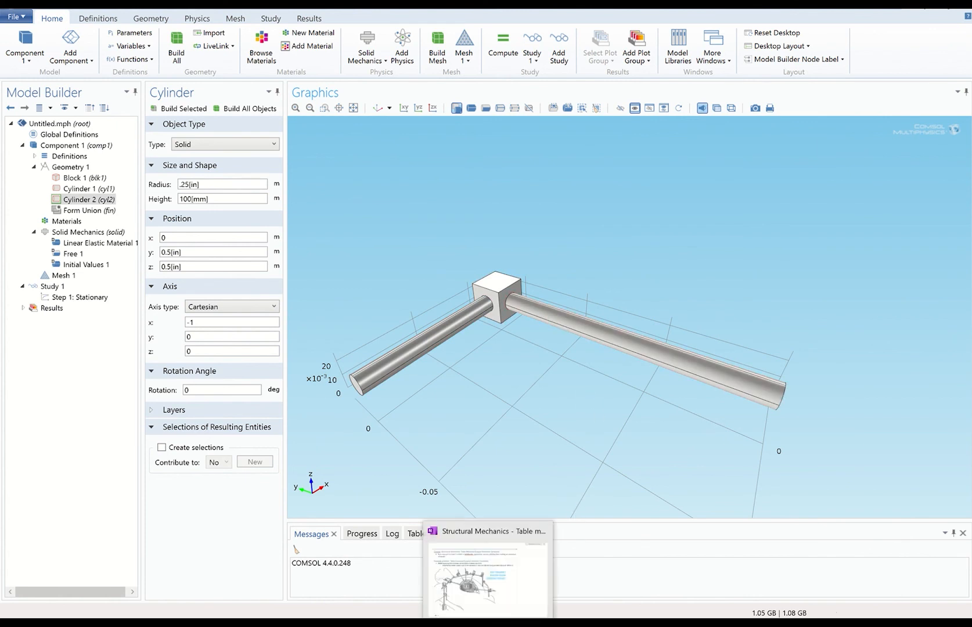
left_click(493, 584)
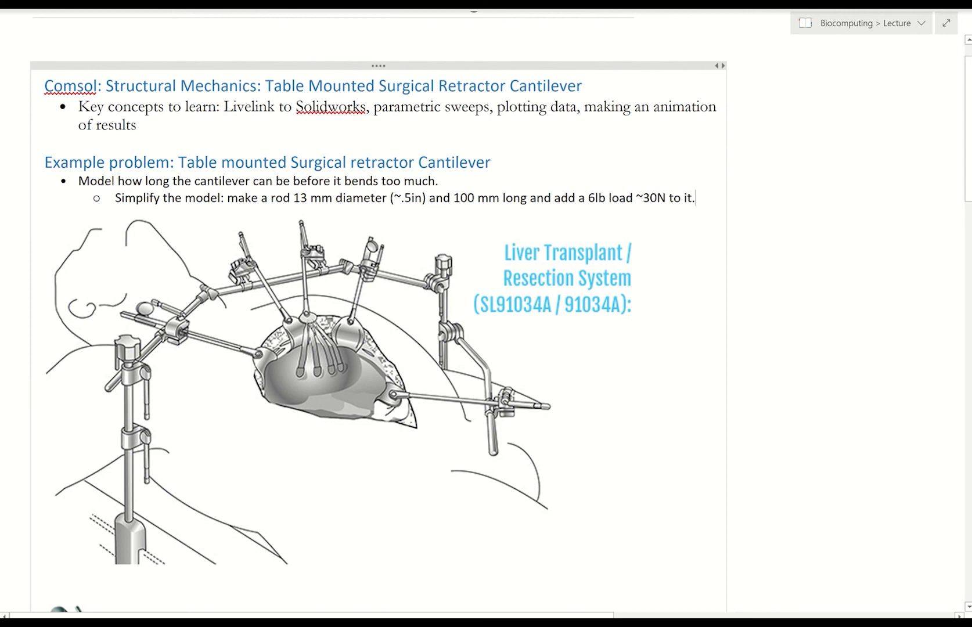
key("alt+Tab")
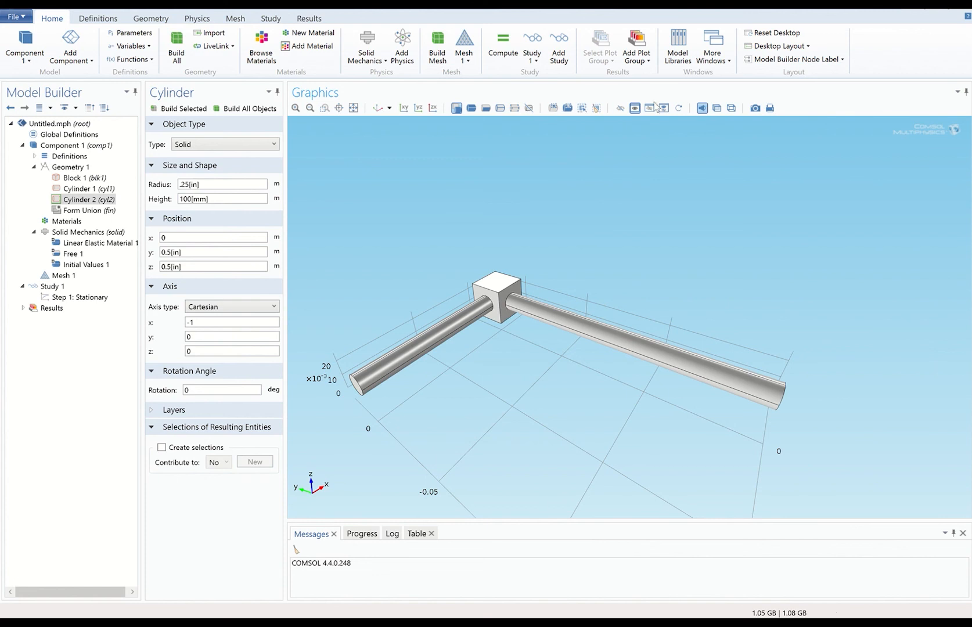
- Turn on transparency for the geometry in the Graphics view
left_click(703, 112)
left_click(704, 111)
left_click(717, 109)
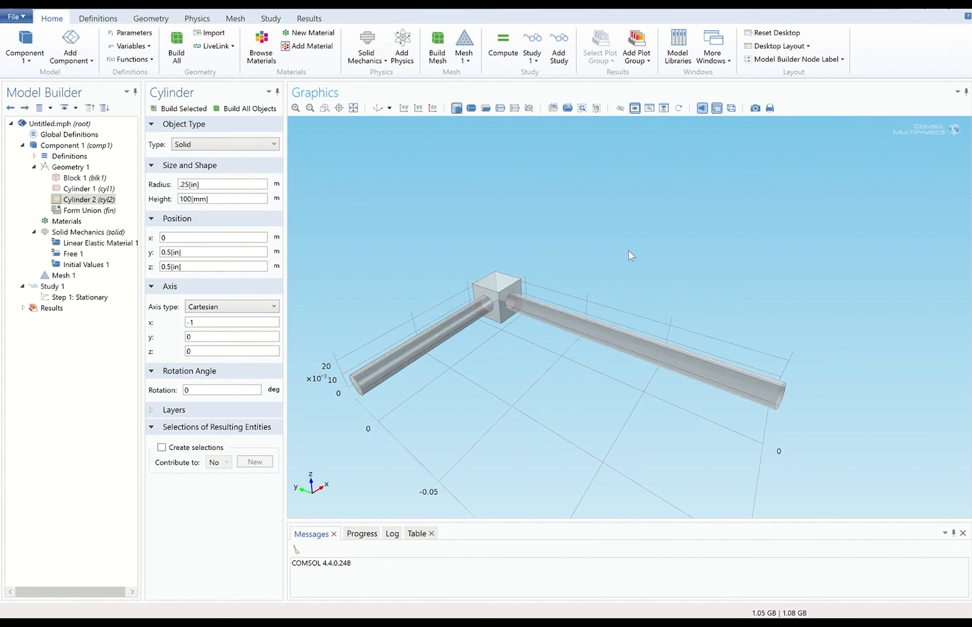
- Examine where both rods meet the block, with transparency on and with wireframe rendering instead of transparency
middle_click_drag(508, 336, 492, 212)
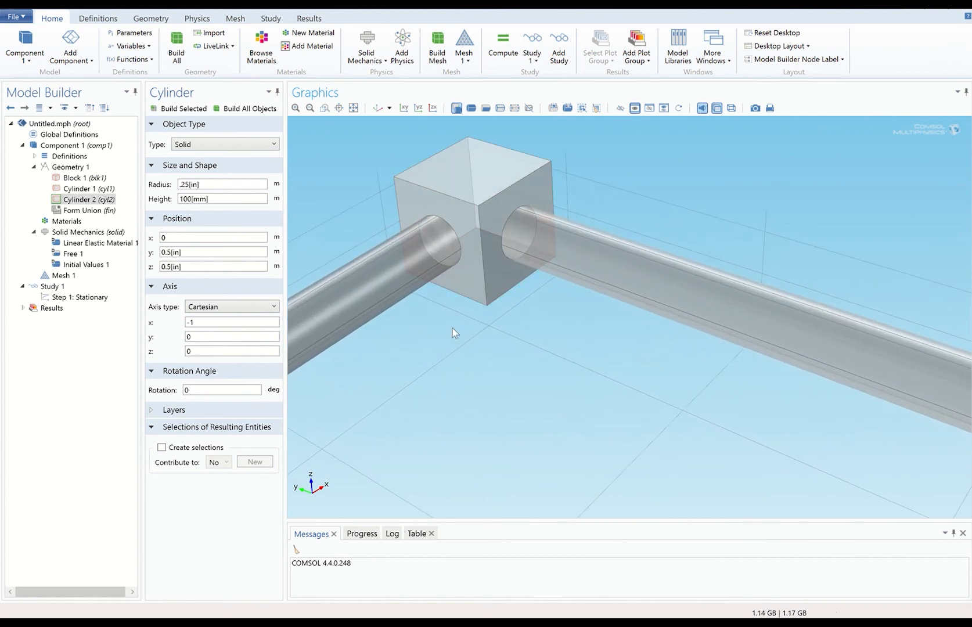
mouse_move(453, 328)
left_mouse_down()
mouse_move(470, 330)
mouse_move(454, 331)
left_mouse_up()
left_click_drag(456, 329, 460, 329)
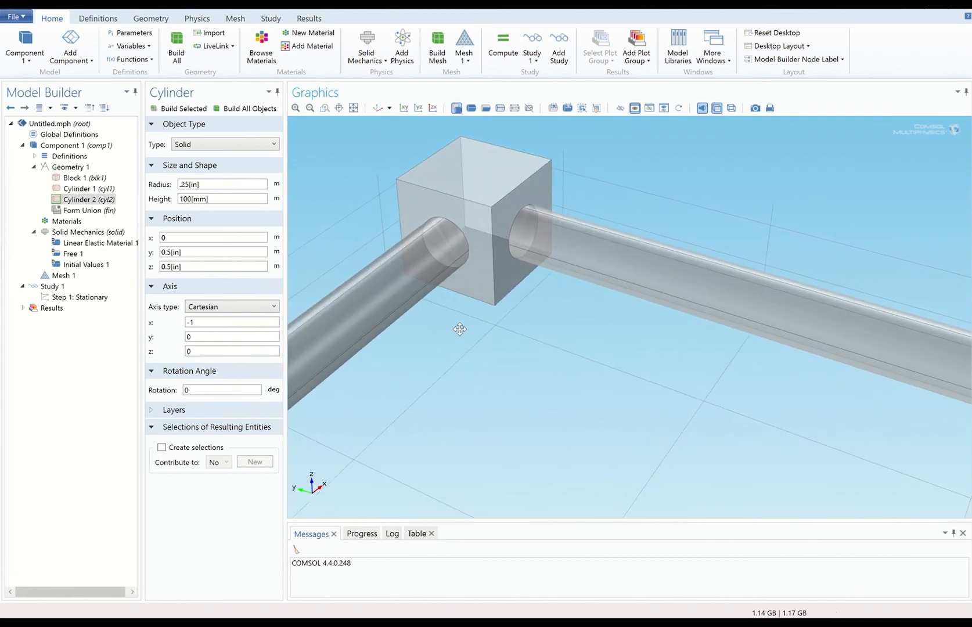
left_click(716, 108)
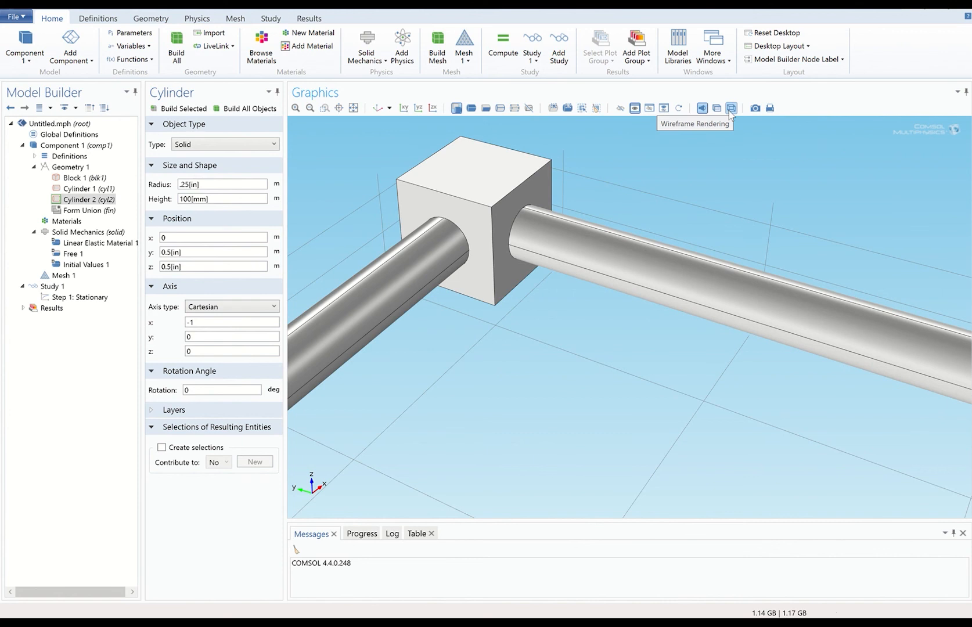
left_click(729, 110)
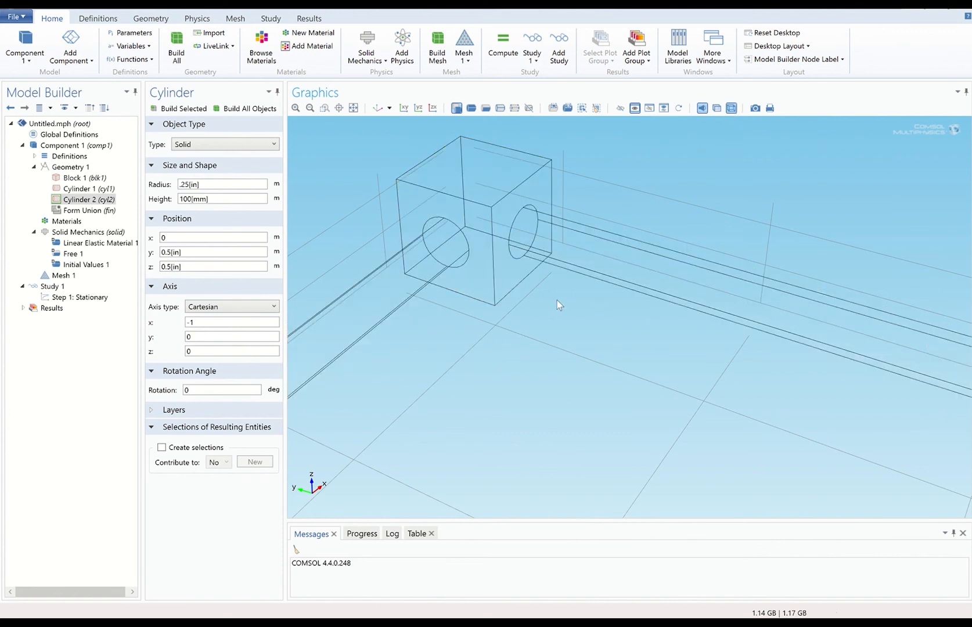
middle_click_drag(556, 300, 562, 399)
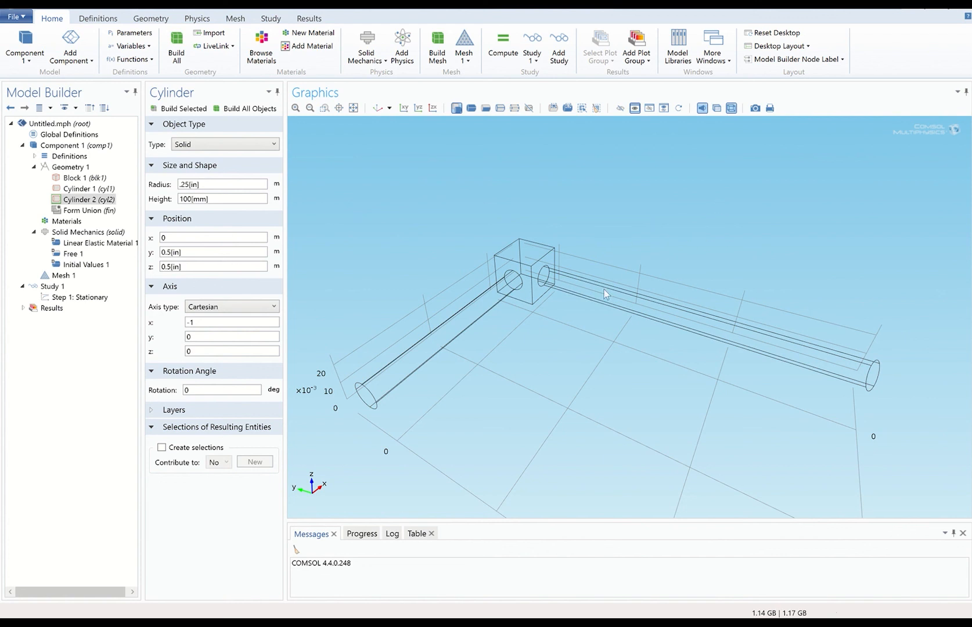
- Return the geometry to opaque shaded rendering, with wireframe and transparency off, and fit the whole model in view
left_click(718, 112)
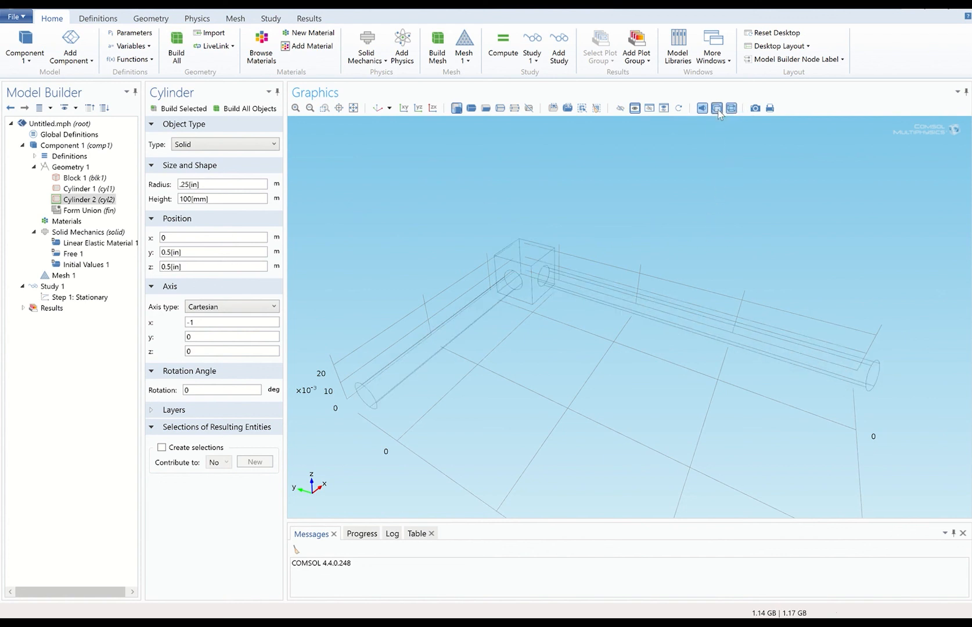
left_click(731, 109)
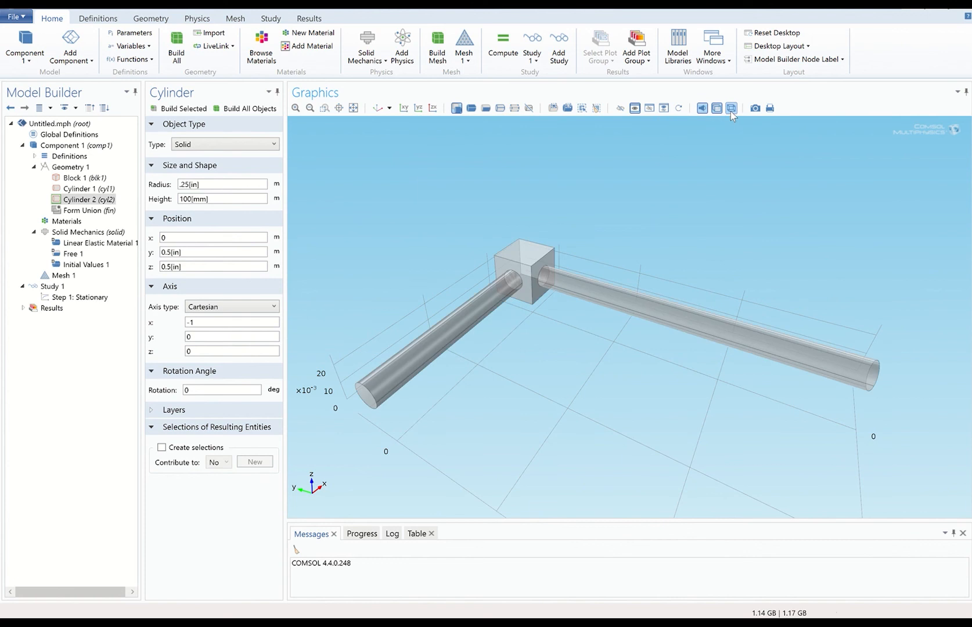
left_click(718, 109)
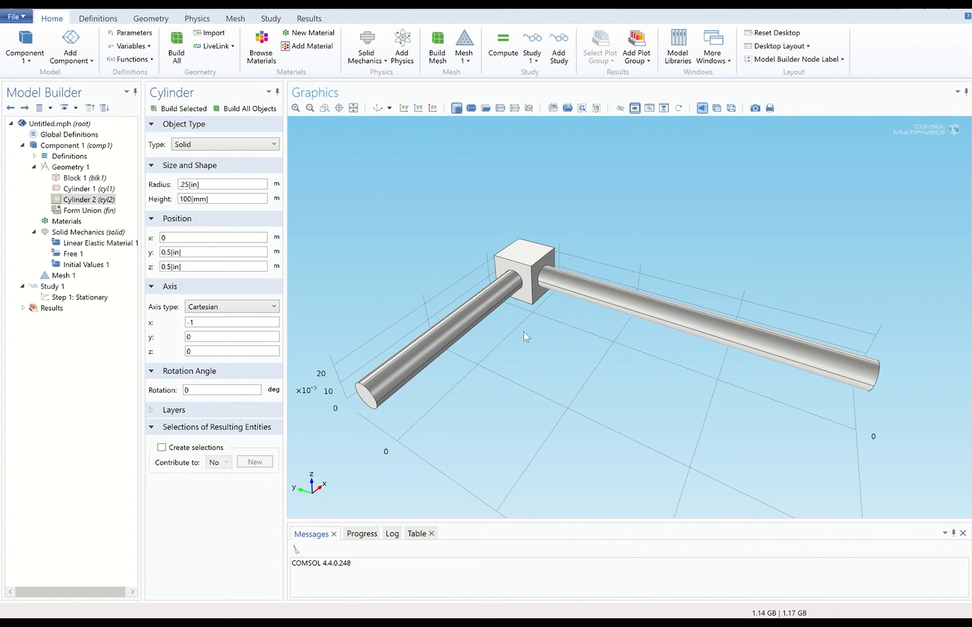
middle_click_drag(527, 337, 527, 217)
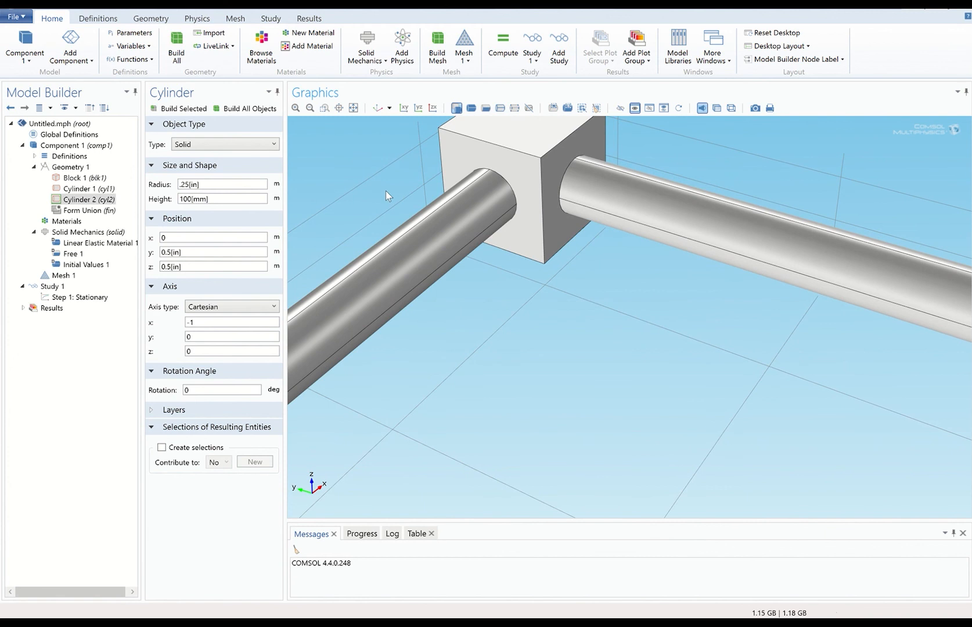
left_click(353, 108)
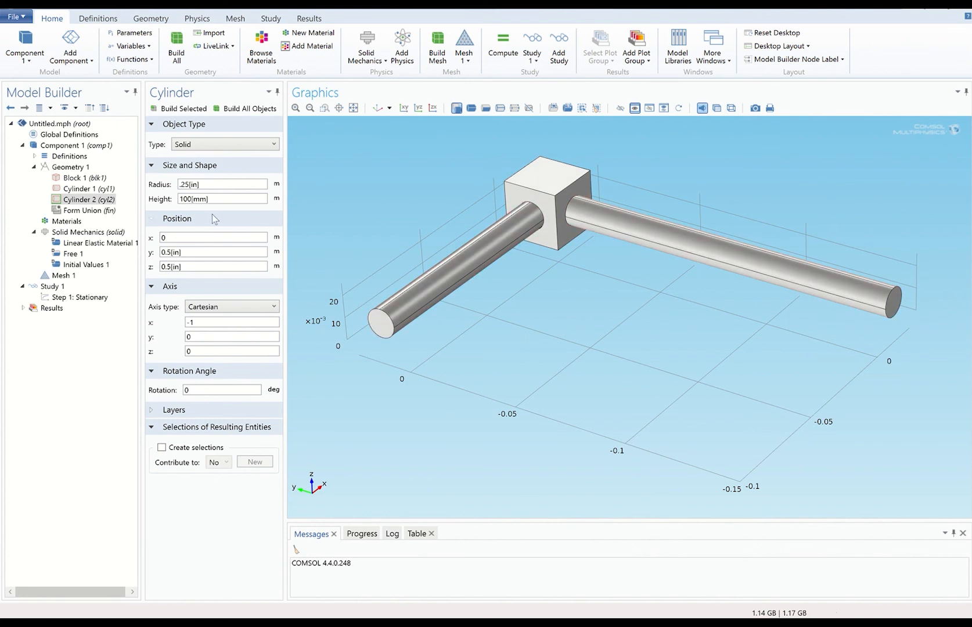
- Build all geometry objects and add the built-in Structural steel material to Component 1
left_click(253, 110)
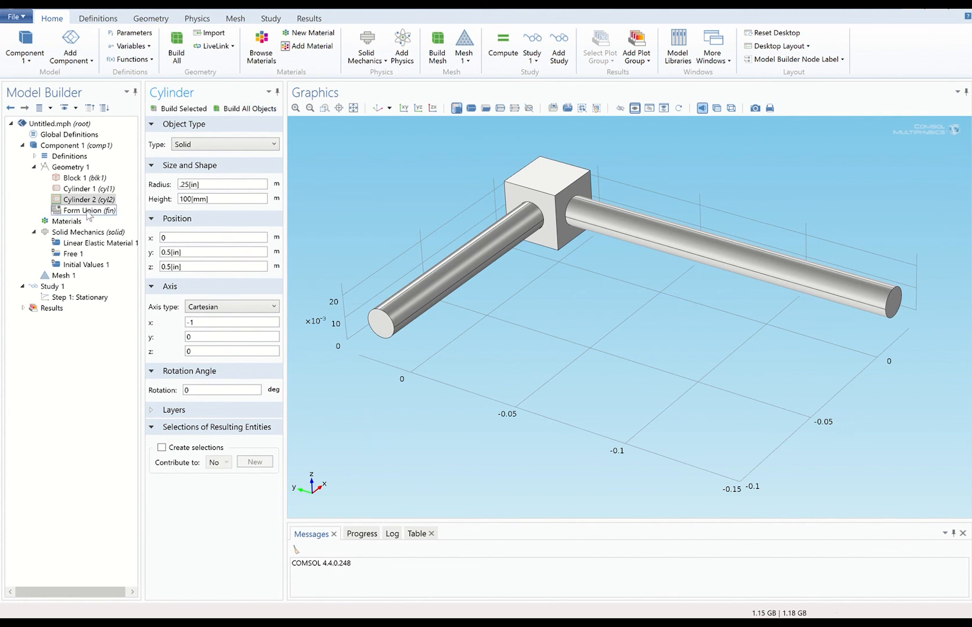
left_click(68, 224)
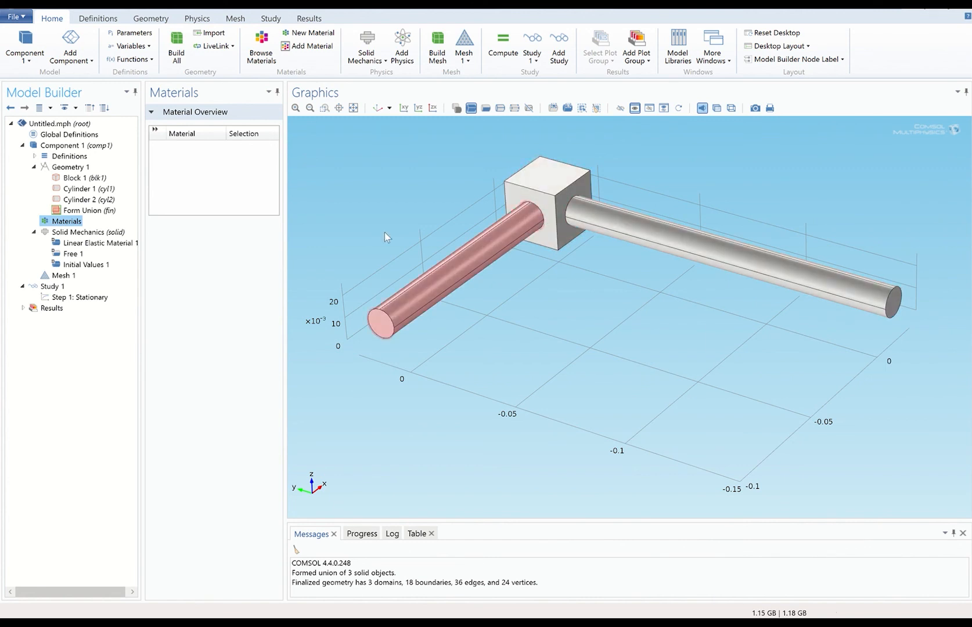
right_click(72, 226)
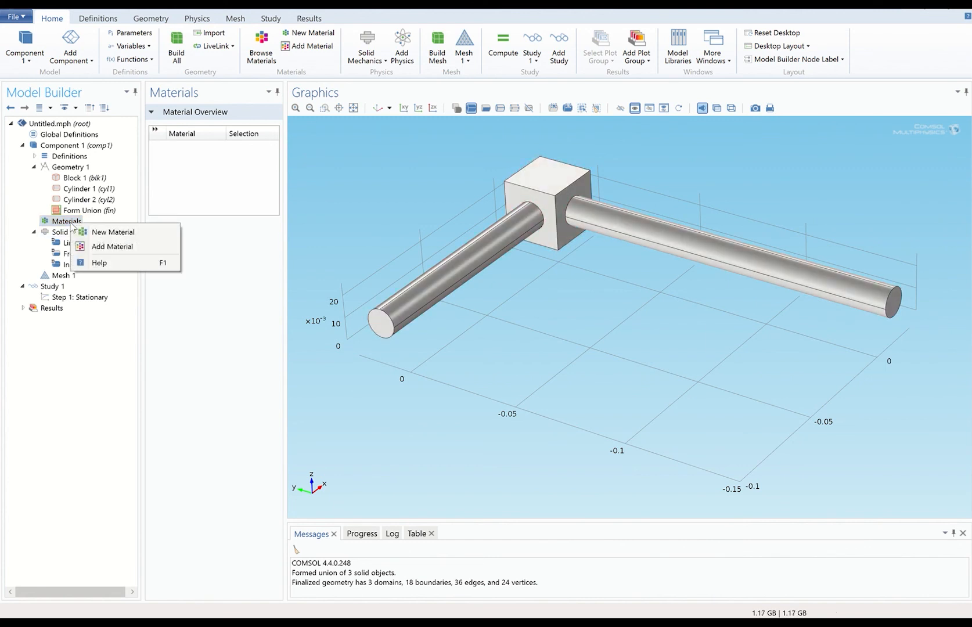
left_click(105, 247)
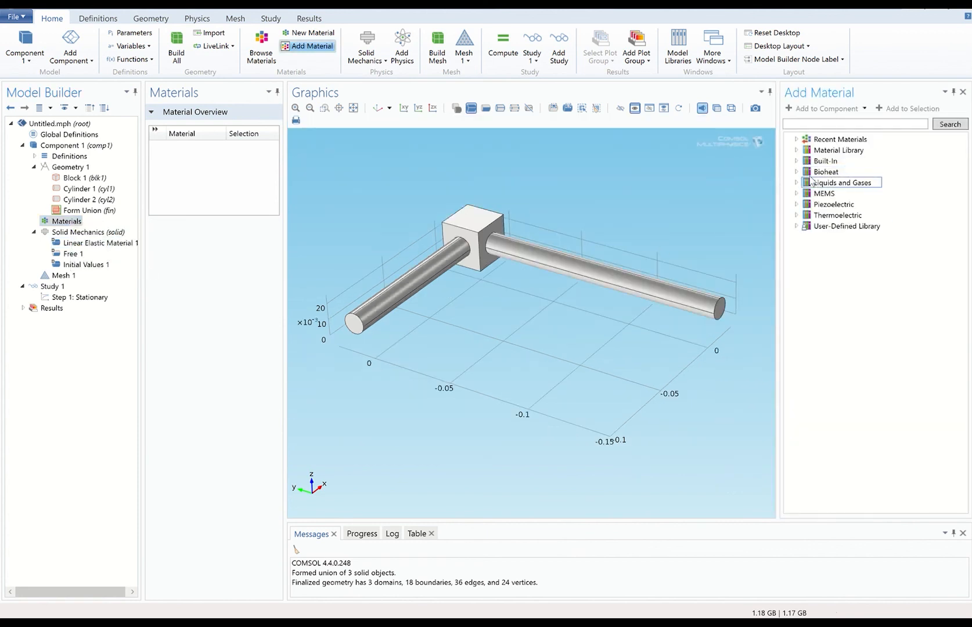
left_click(797, 161)
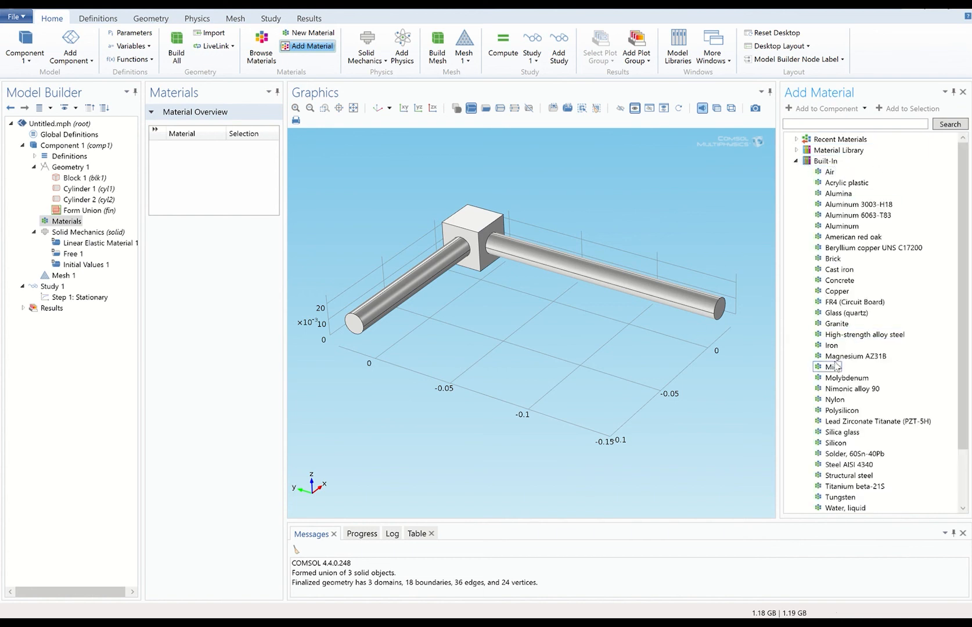
right_click(847, 477)
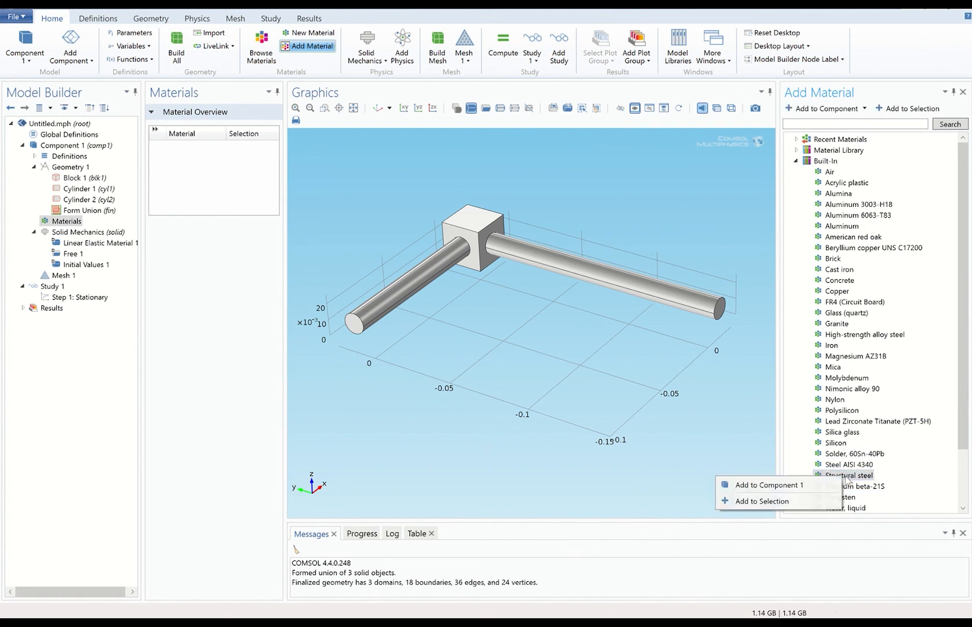
left_click(812, 489)
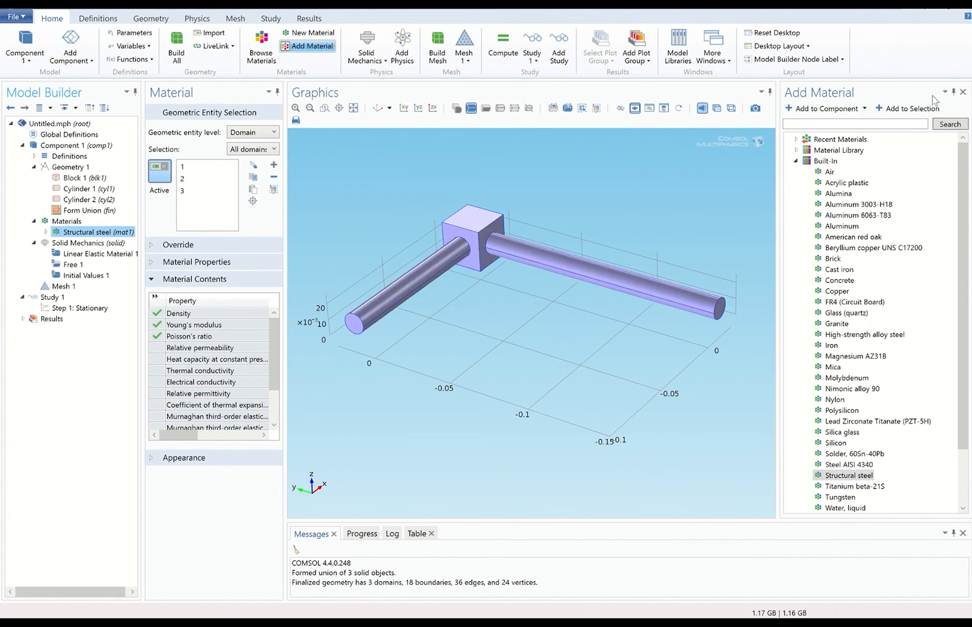
left_click(961, 91)
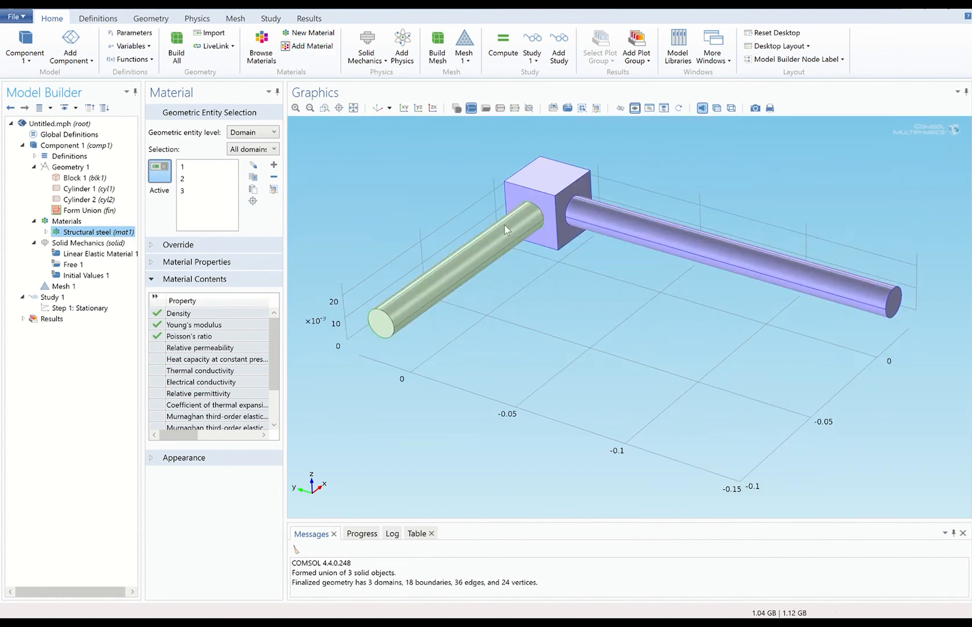
- Add a Fixed Constraint in Solid Mechanics to the free end face of the 100 mm rod
right_click(68, 245)
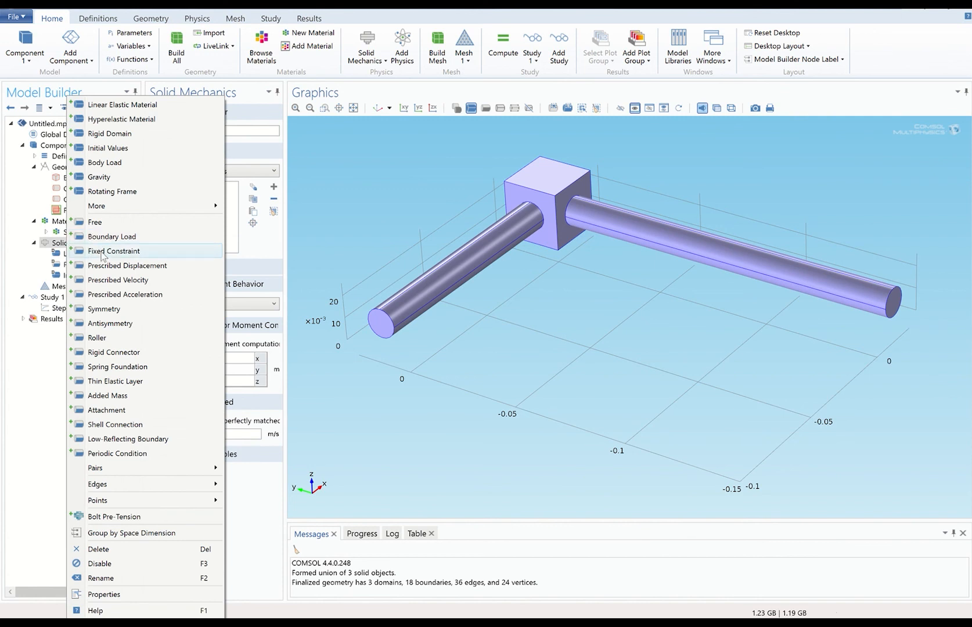
left_click(102, 253)
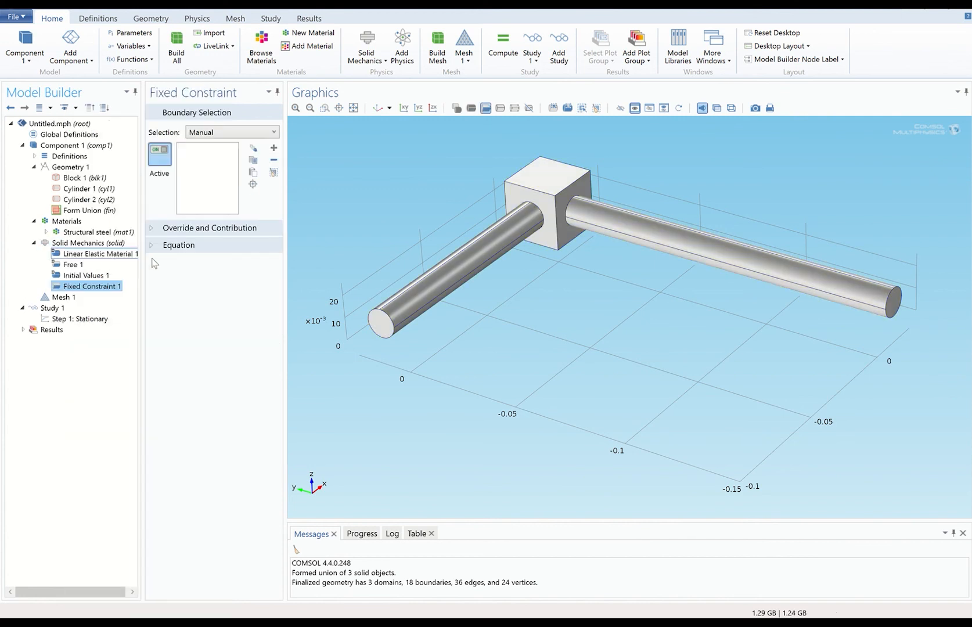
left_click(377, 322)
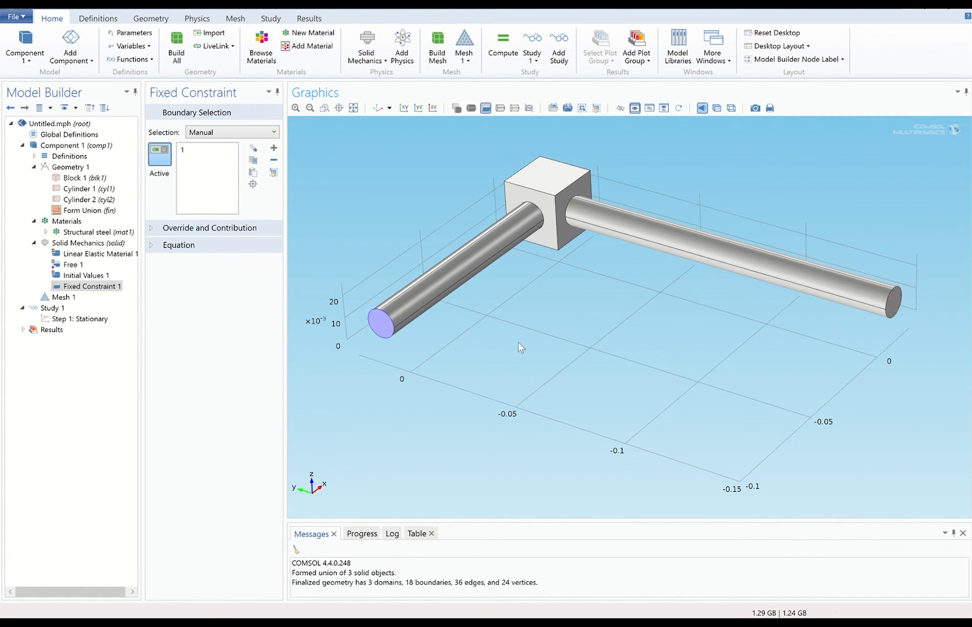
- Add a Boundary Load in Solid Mechanics to the free end face of the 150 mm rod
right_click(91, 245)
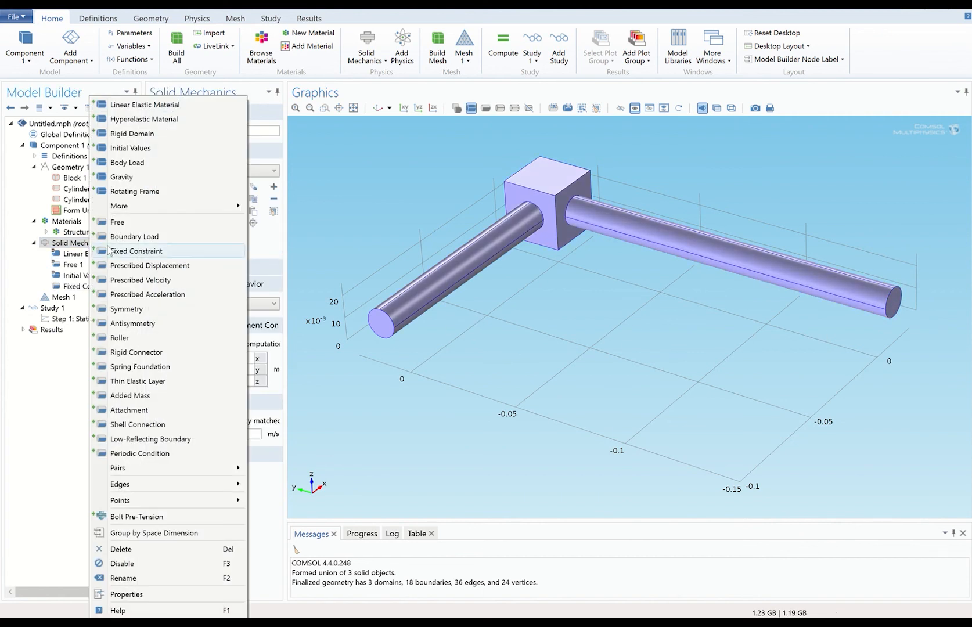
left_click(119, 237)
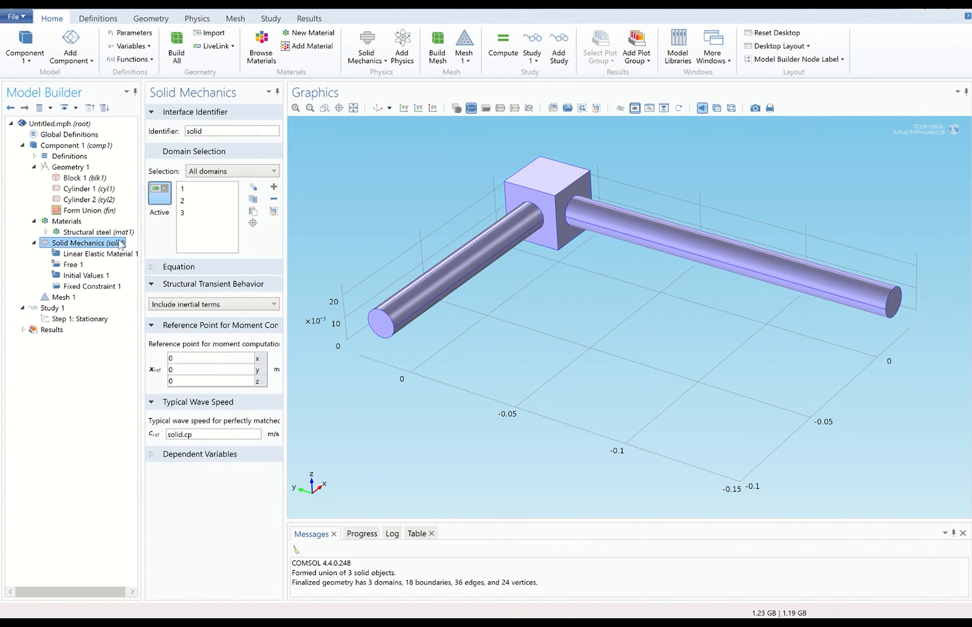
left_click(895, 308)
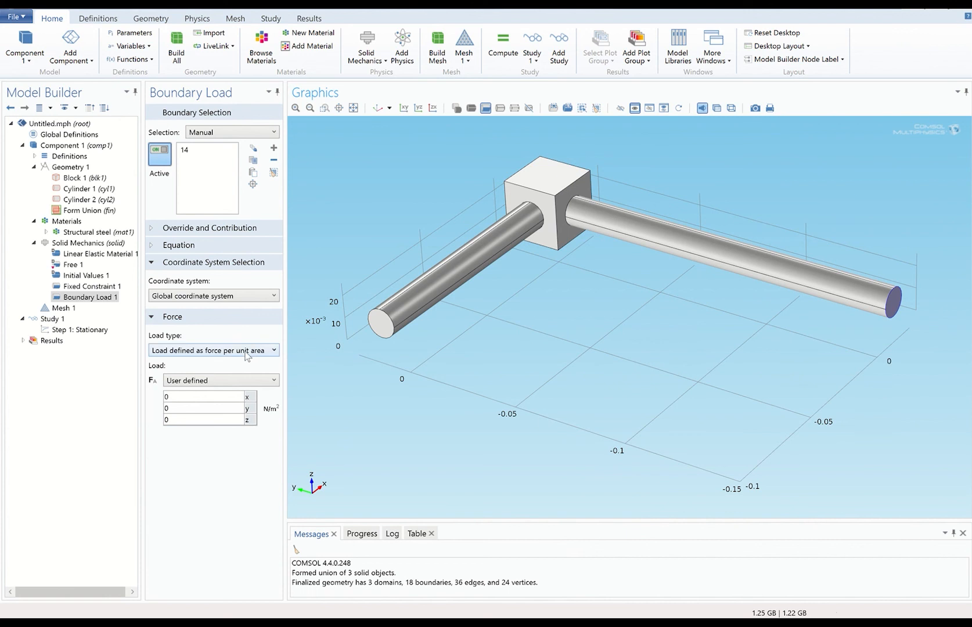
- Define the boundary load as a total force with a z component of -30 N
left_click(246, 351)
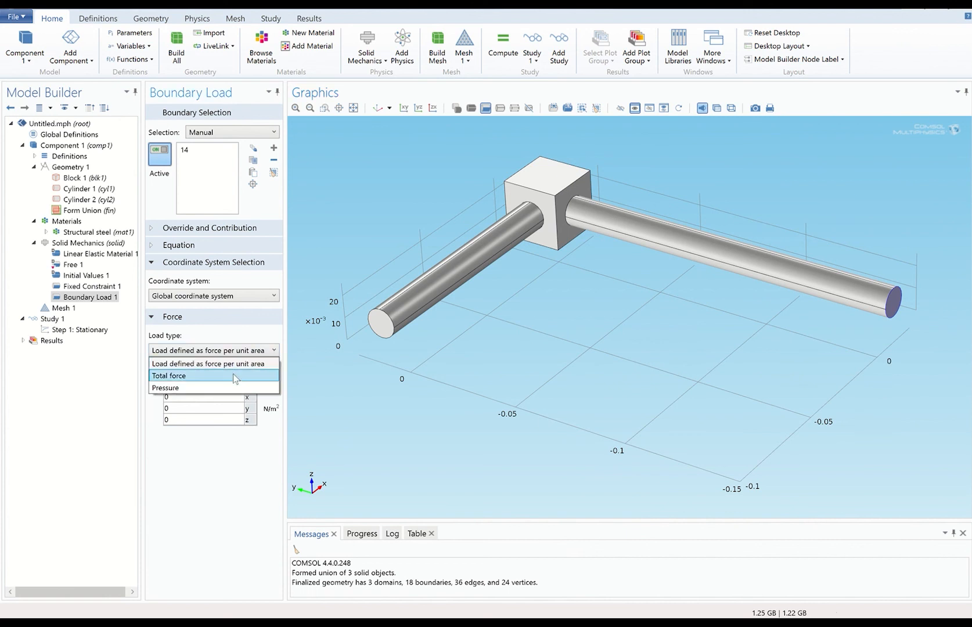
left_click(235, 378)
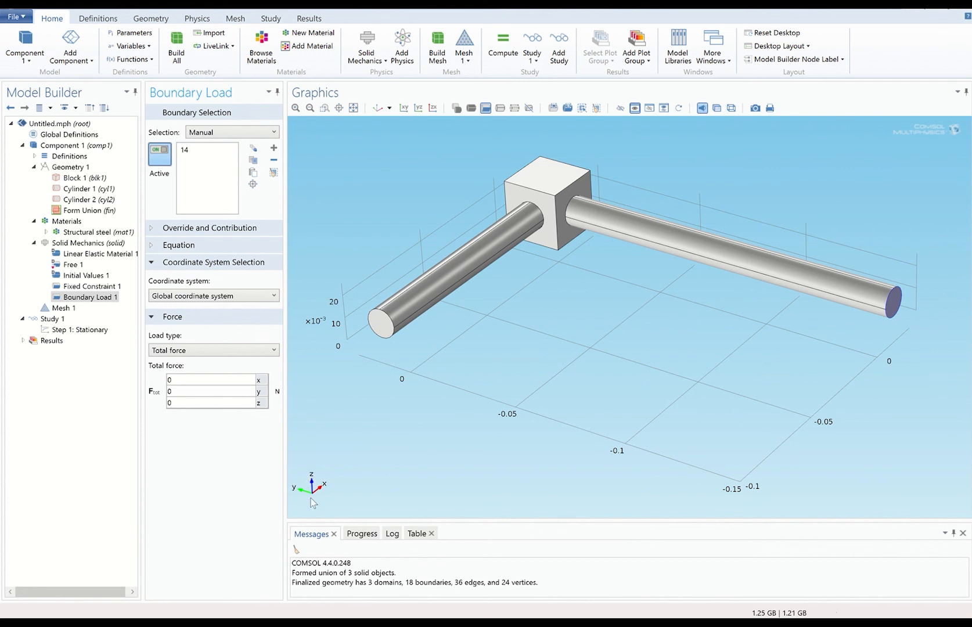
left_click(184, 404)
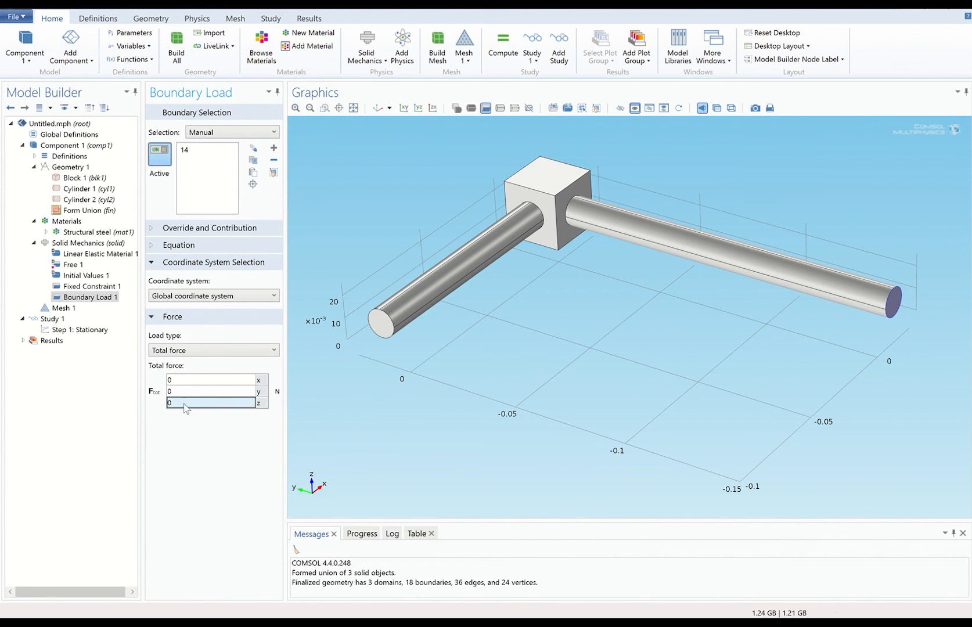
key("Delete")
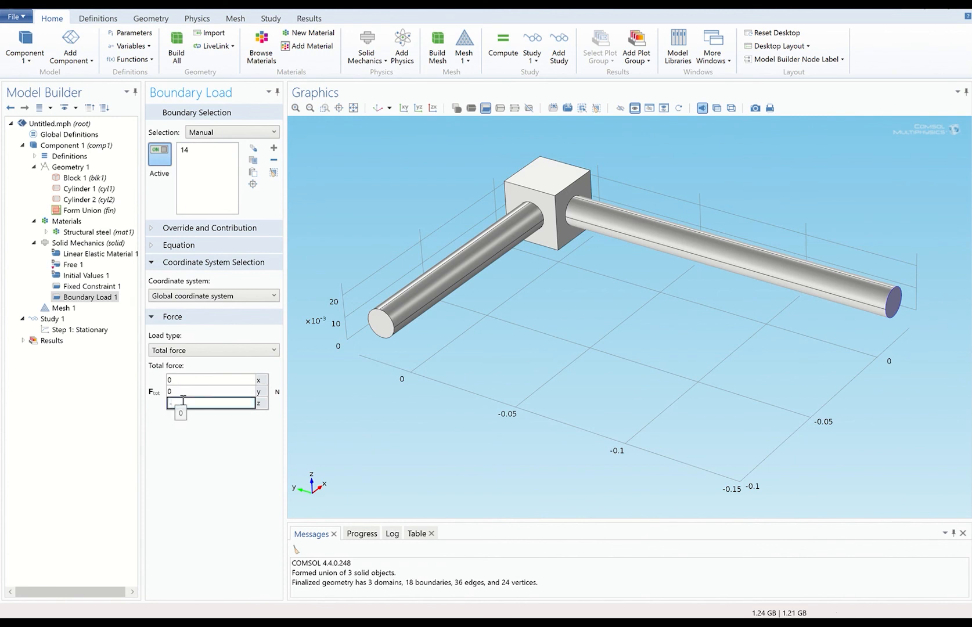
type("-30")
left_click(198, 443)
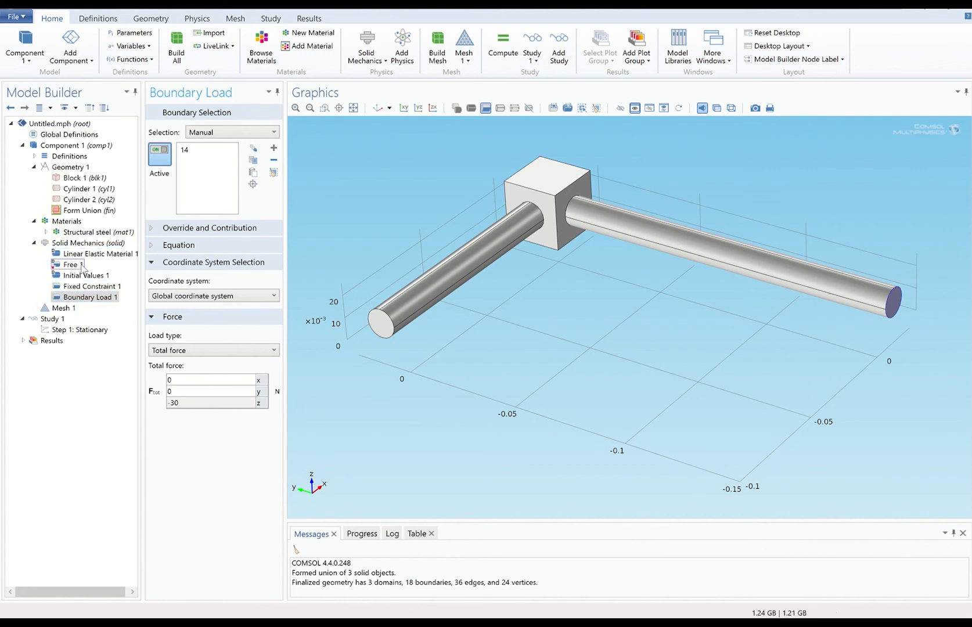
- Build the physics-controlled mesh with Normal element size and compute the stationary study
left_click(63, 308)
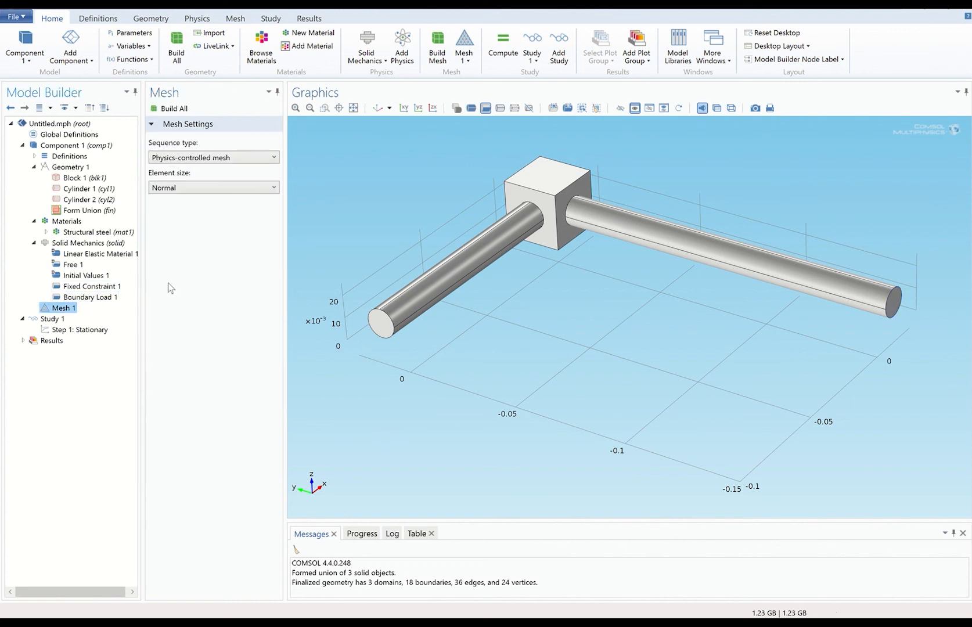
left_click(174, 110)
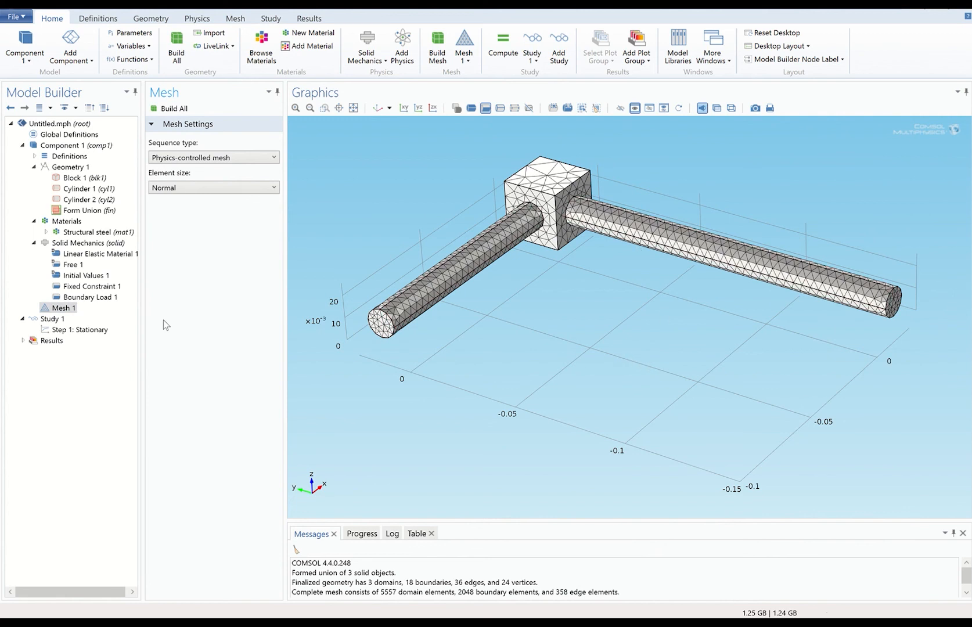
left_click(54, 319)
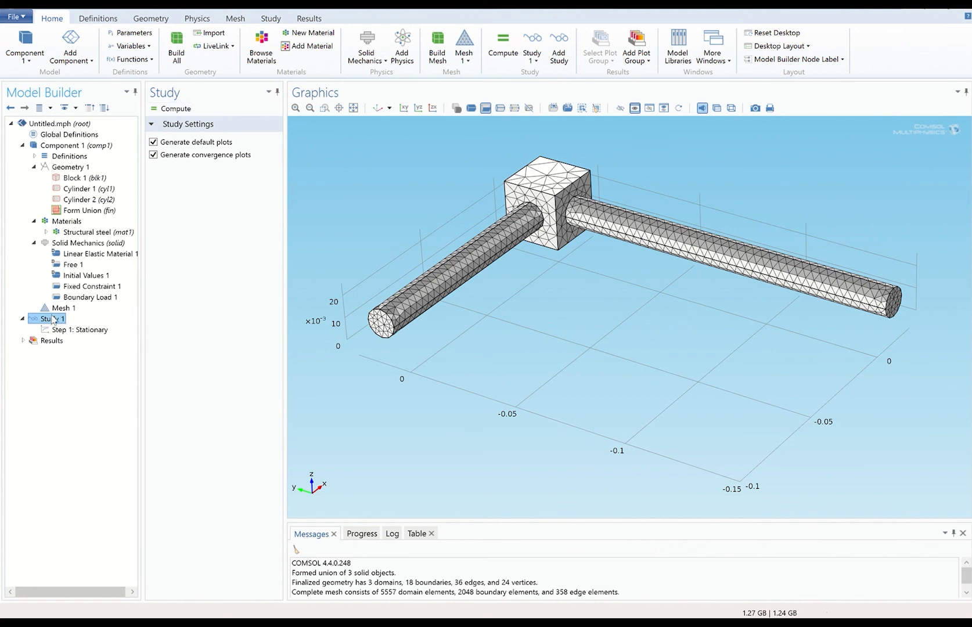
left_click(173, 110)
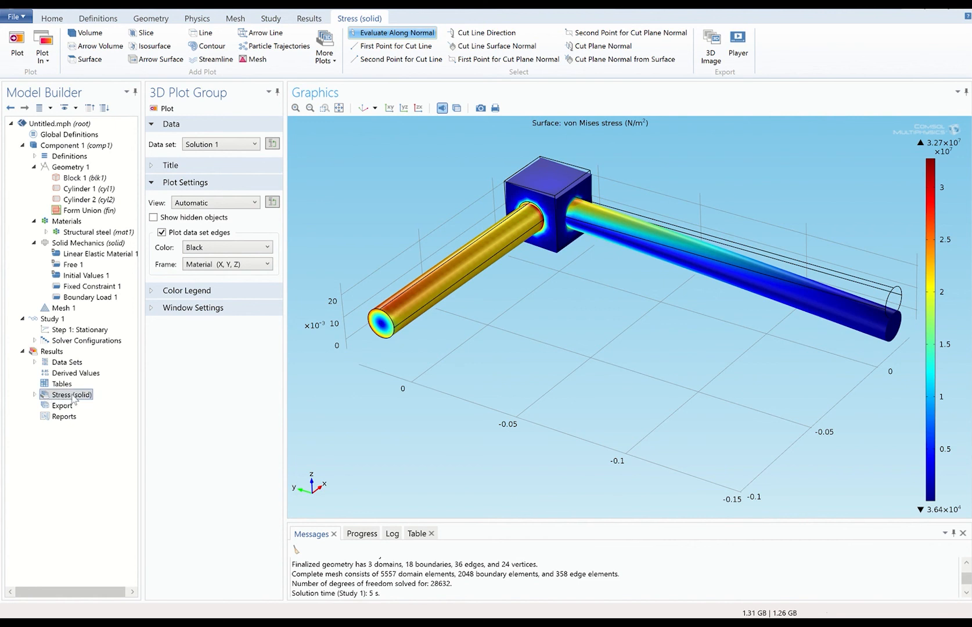
- Examine the settings of the surface plot and its deformation within the Stress (solid) plot group
left_click(35, 395)
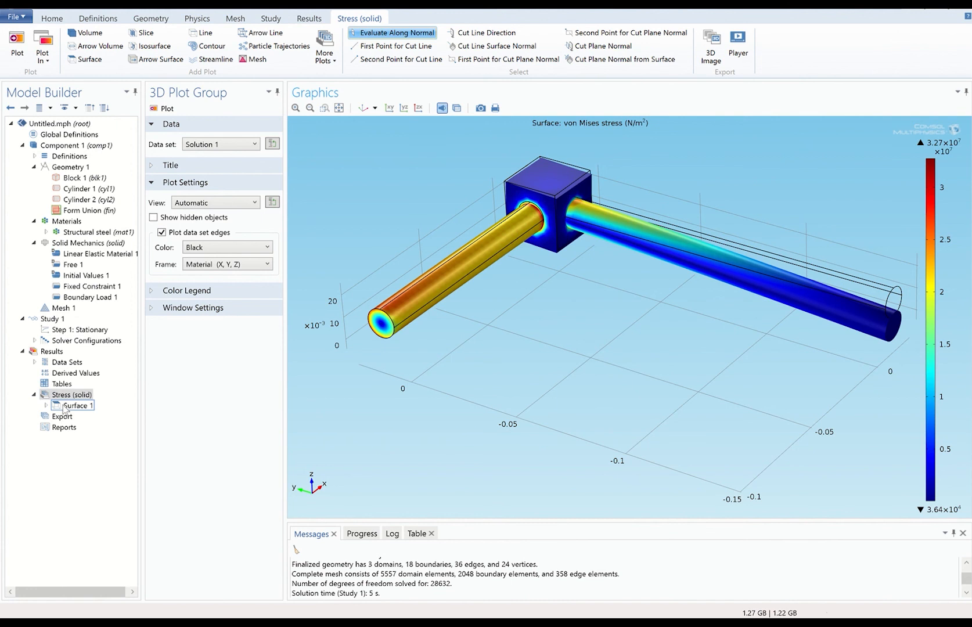
left_click(46, 405)
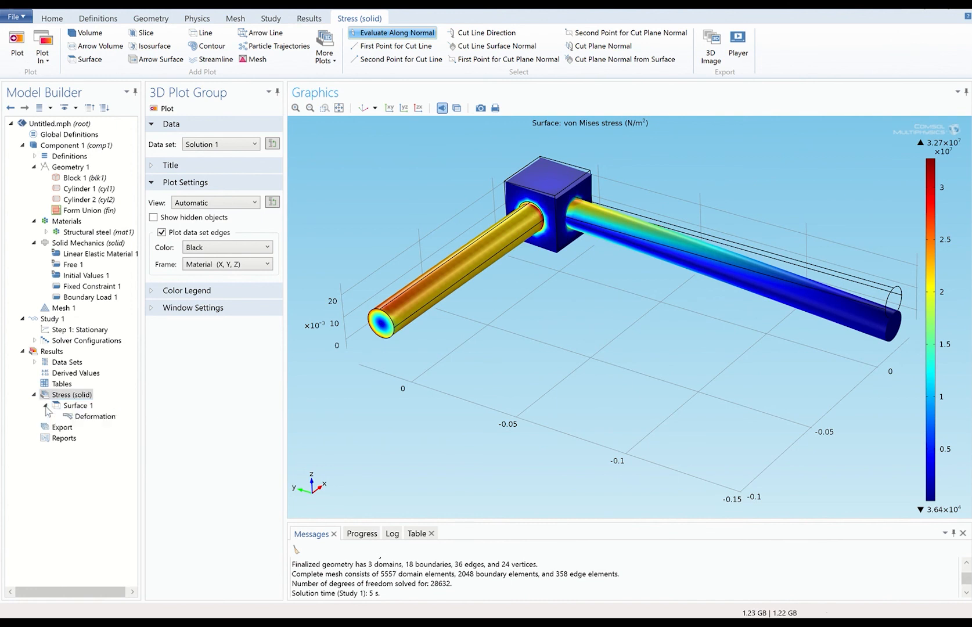
left_click(78, 417)
left_click(77, 407)
right_click(77, 408)
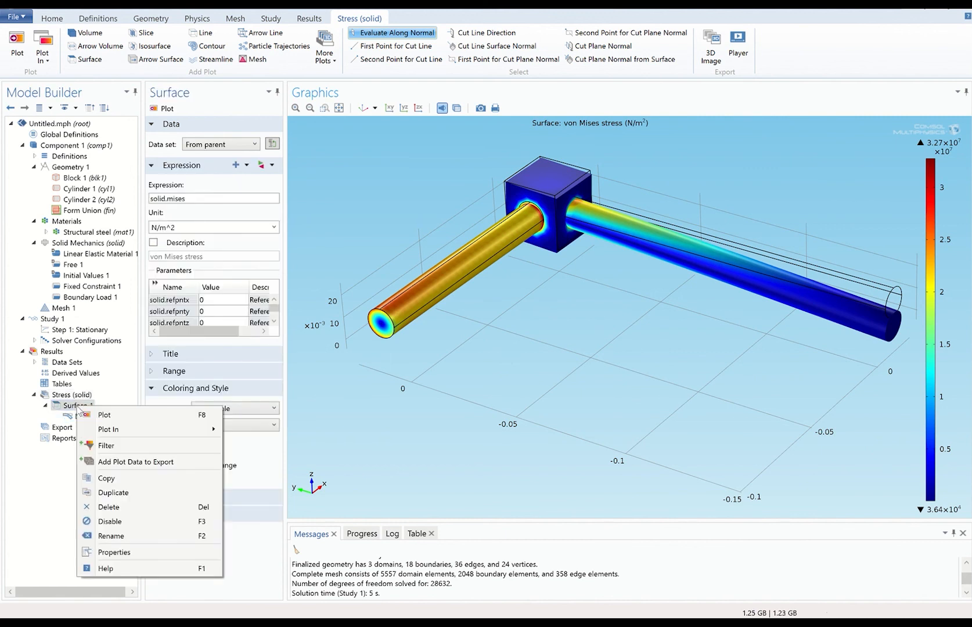
mouse_move(139, 434)
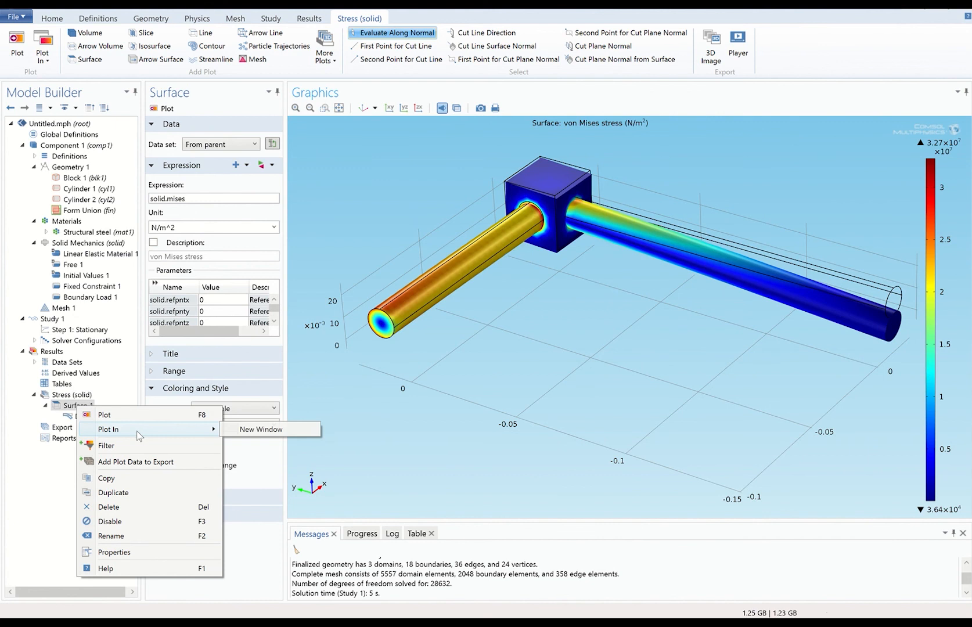
- Add a Max/Min Surface plot to the Stress (solid) plot group
left_click(61, 397)
right_click(61, 399)
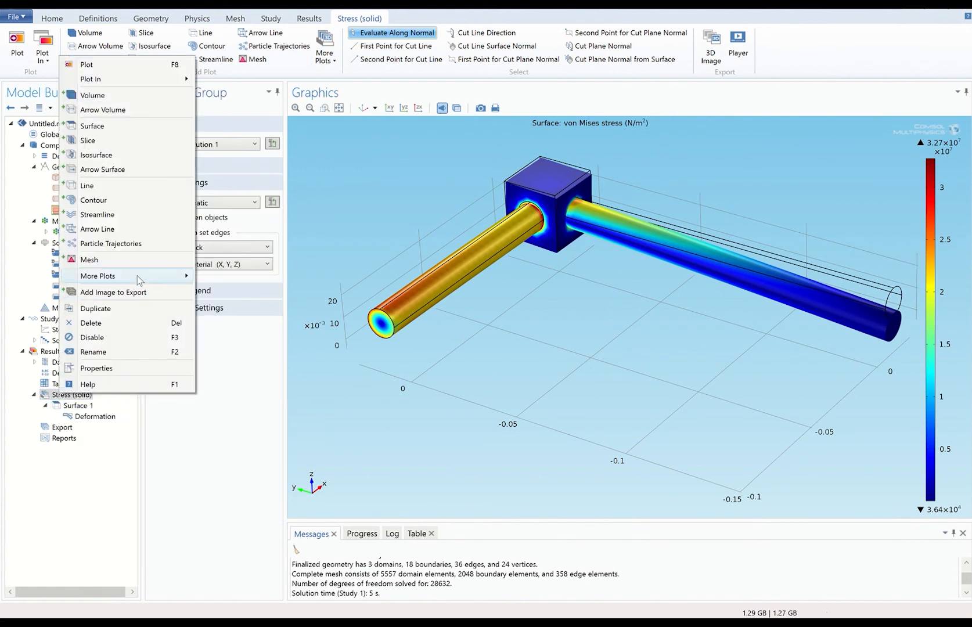
mouse_move(140, 282)
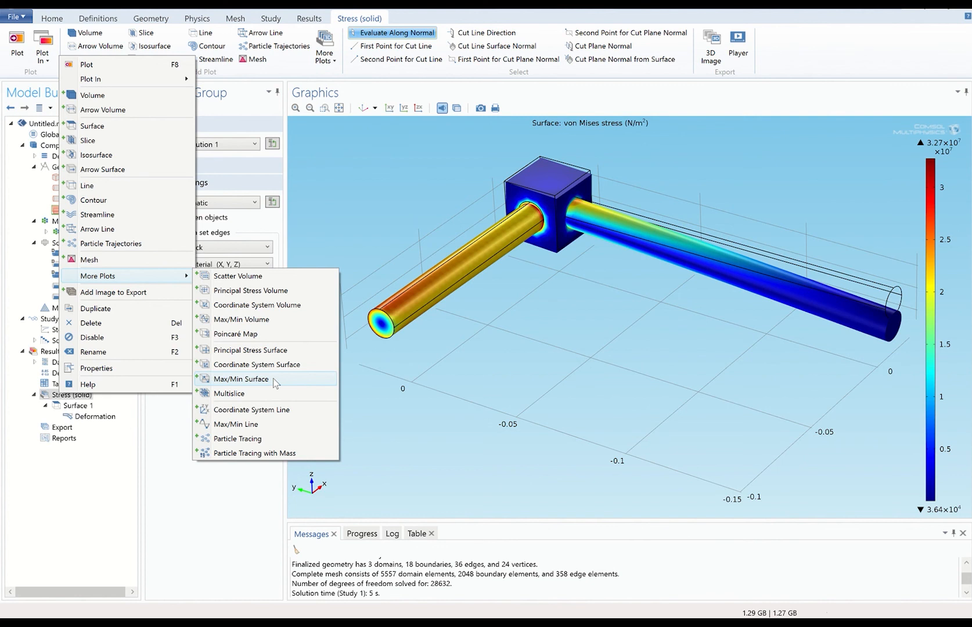
left_click(242, 378)
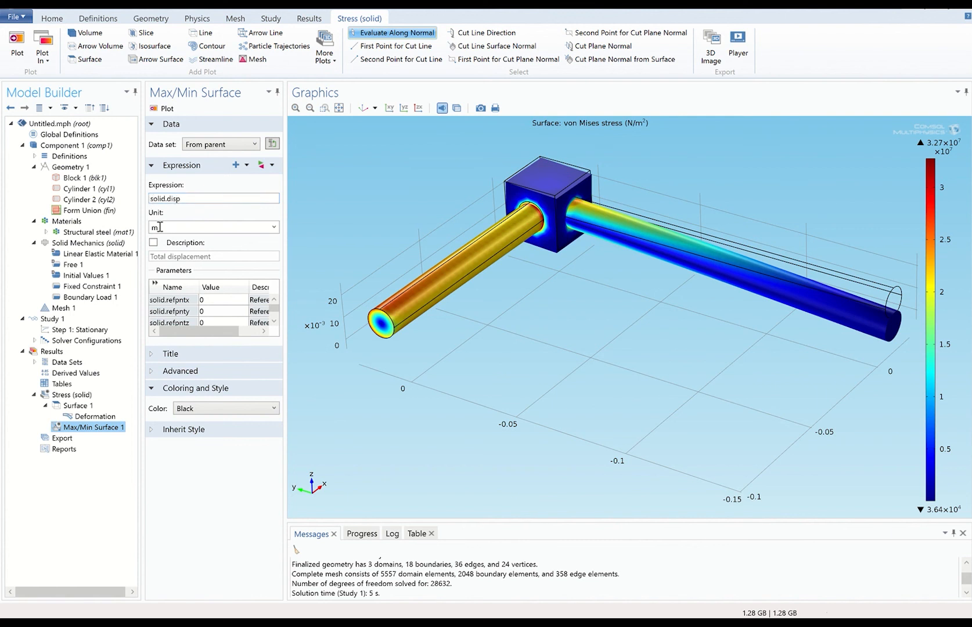
- Set the Max/Min Surface unit to mm and plot the total displacement extremes so both markers are readable
left_click(272, 227)
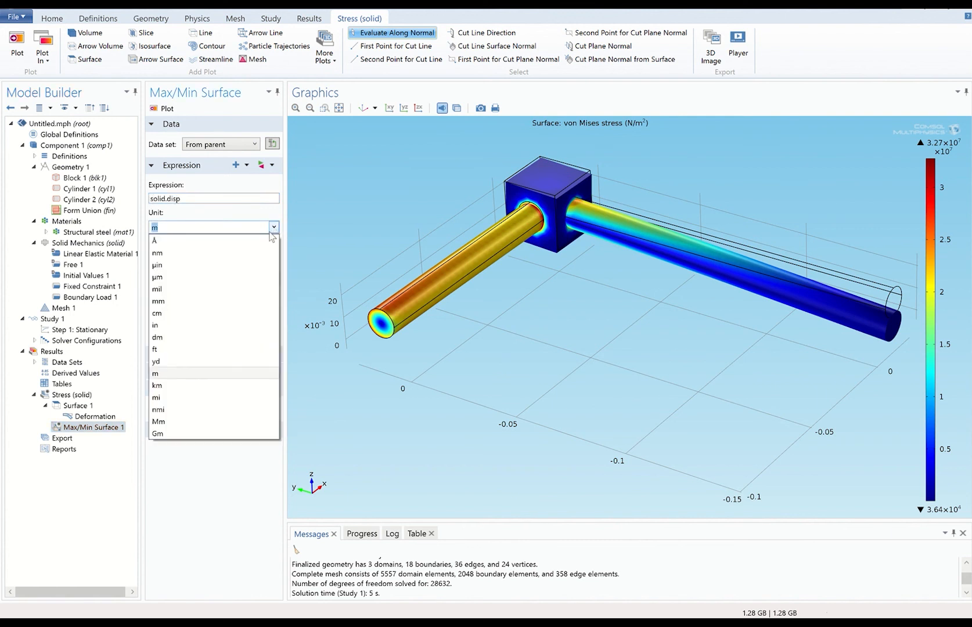
left_click(250, 302)
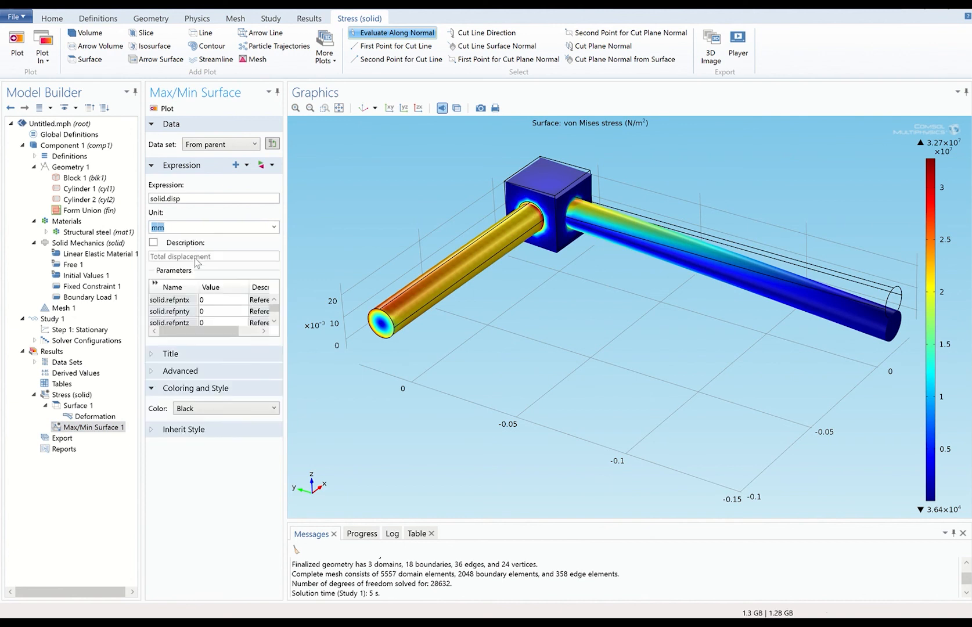
left_click(160, 110)
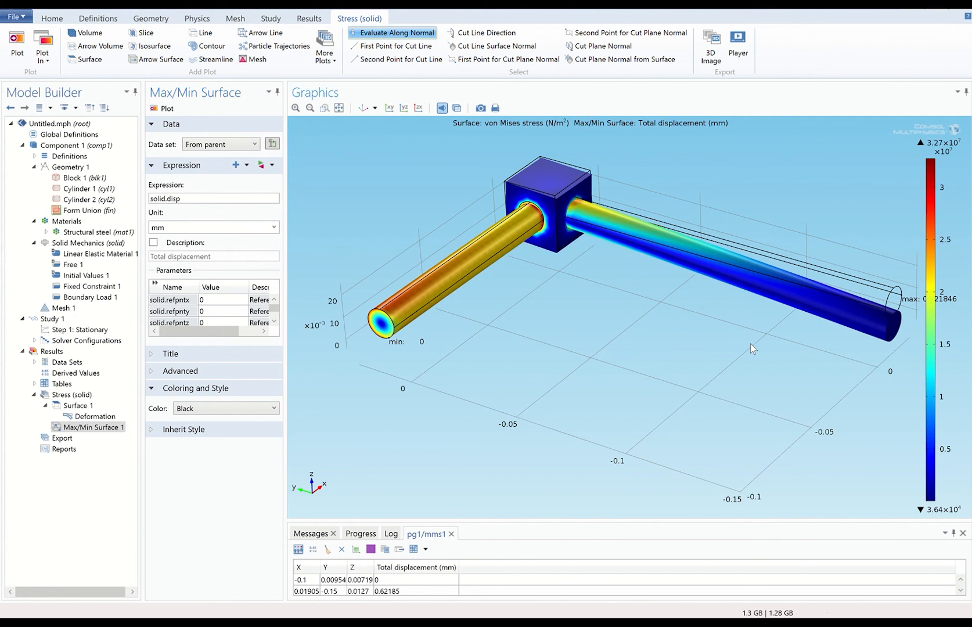
scroll(750, 343, "down", 4)
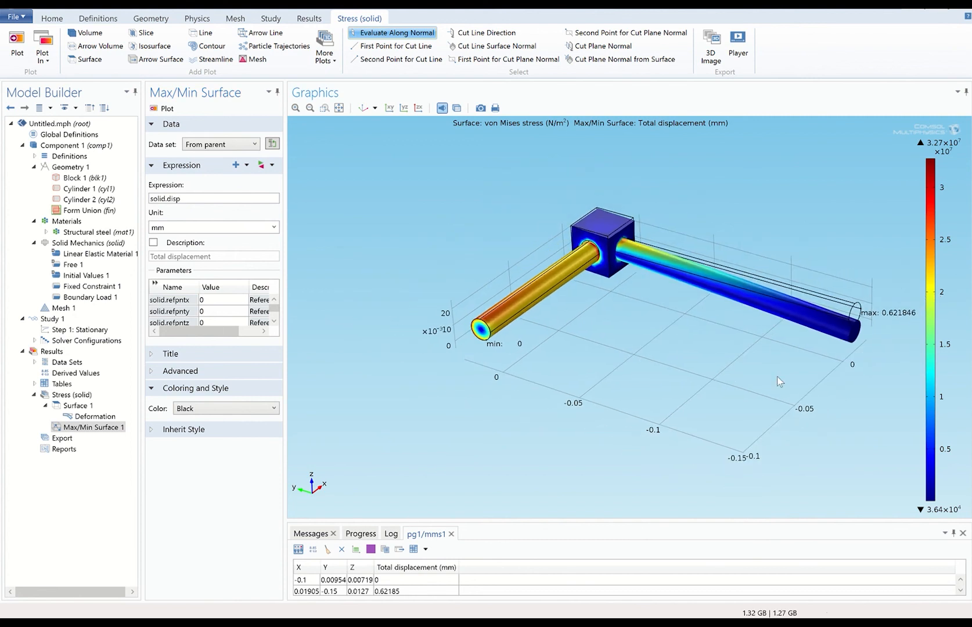
right_click_drag(779, 381, 679, 376)
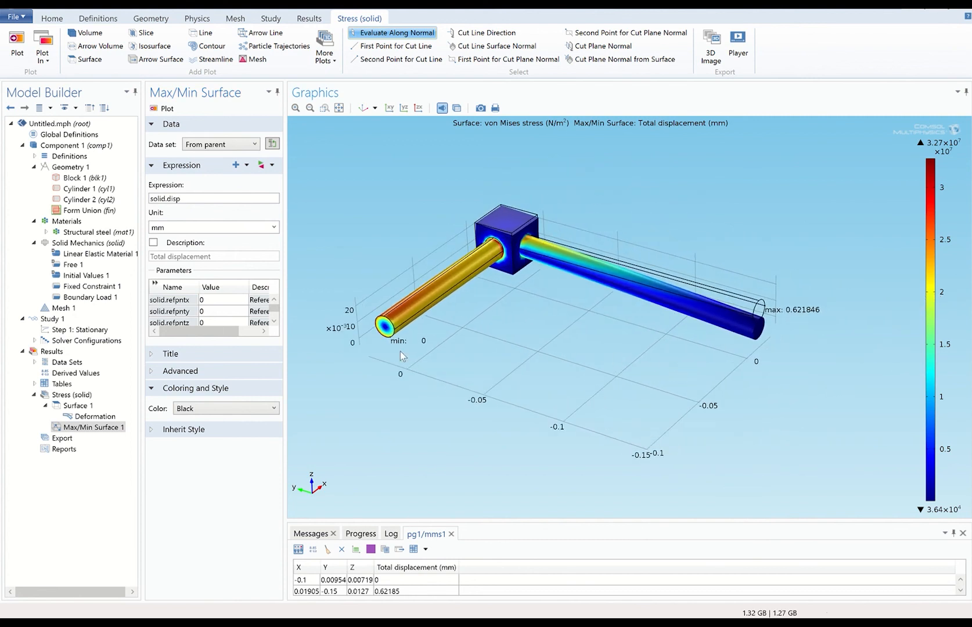